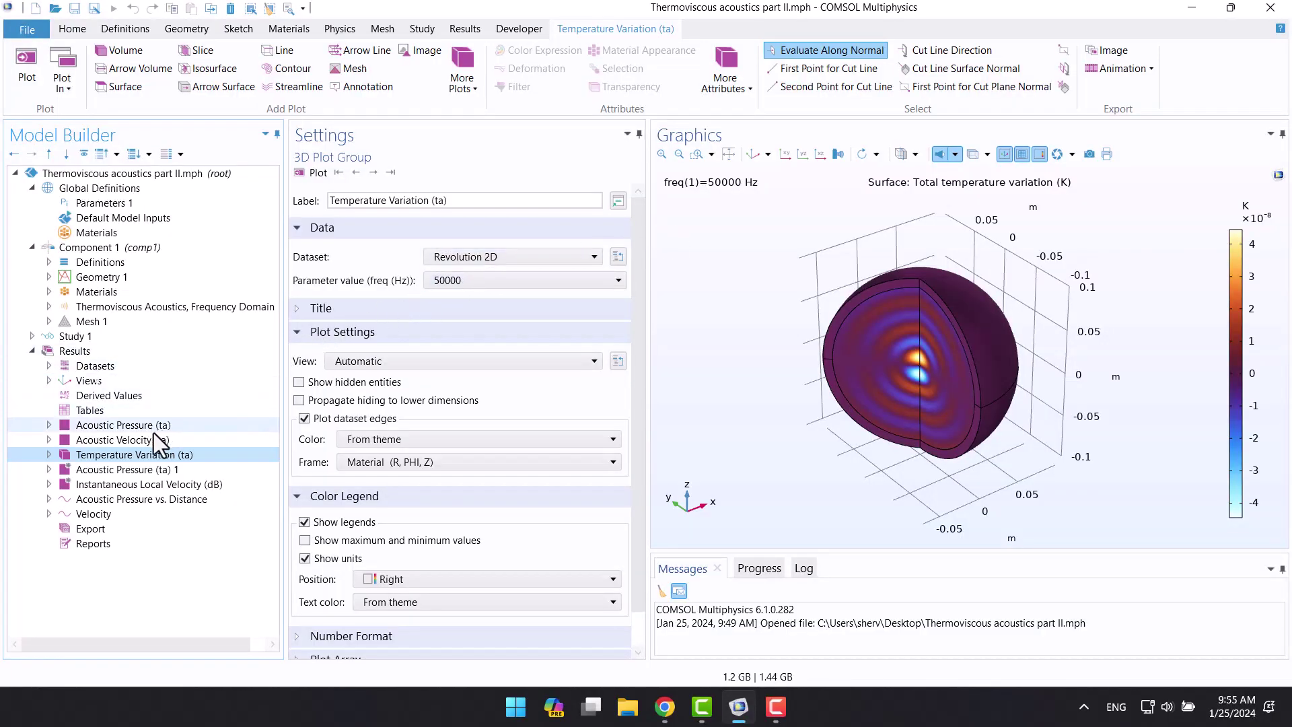
Step through the Instantaneous Local Velocity (dB) and Acoustic Pressure vs. Distance plots to the Velocity line graph
click(123, 483)
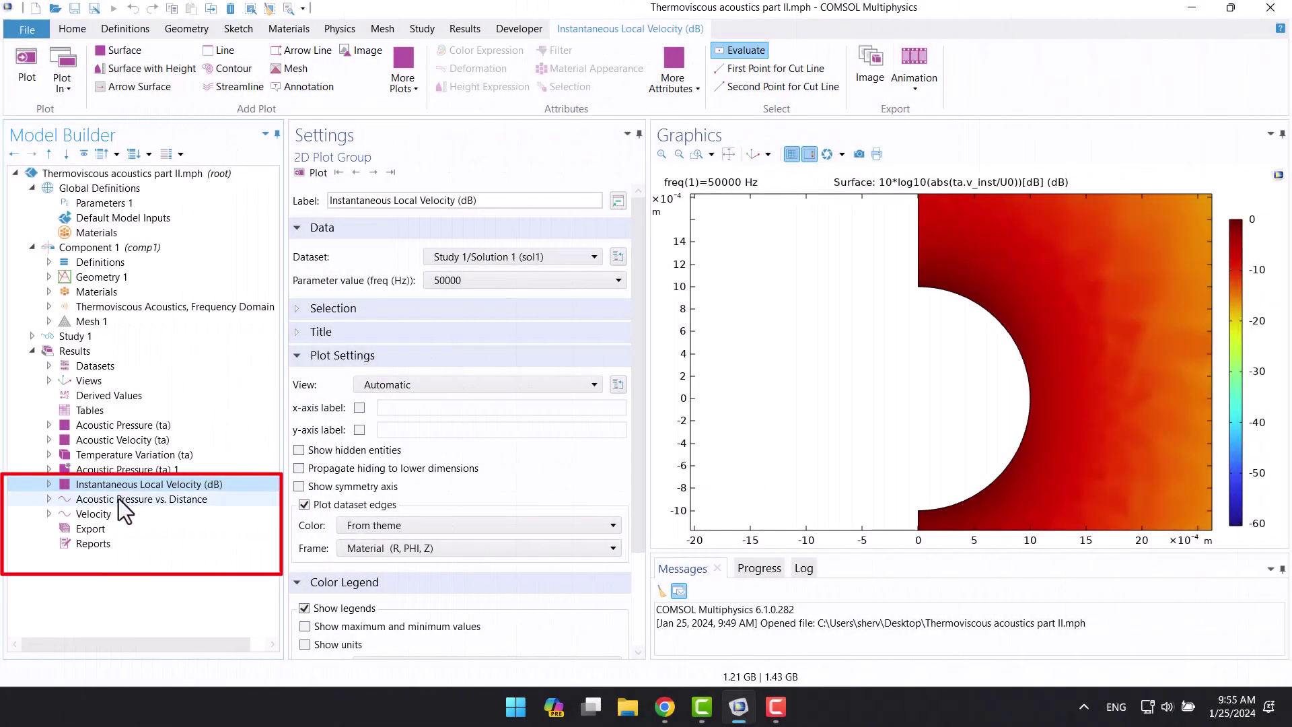
click(118, 499)
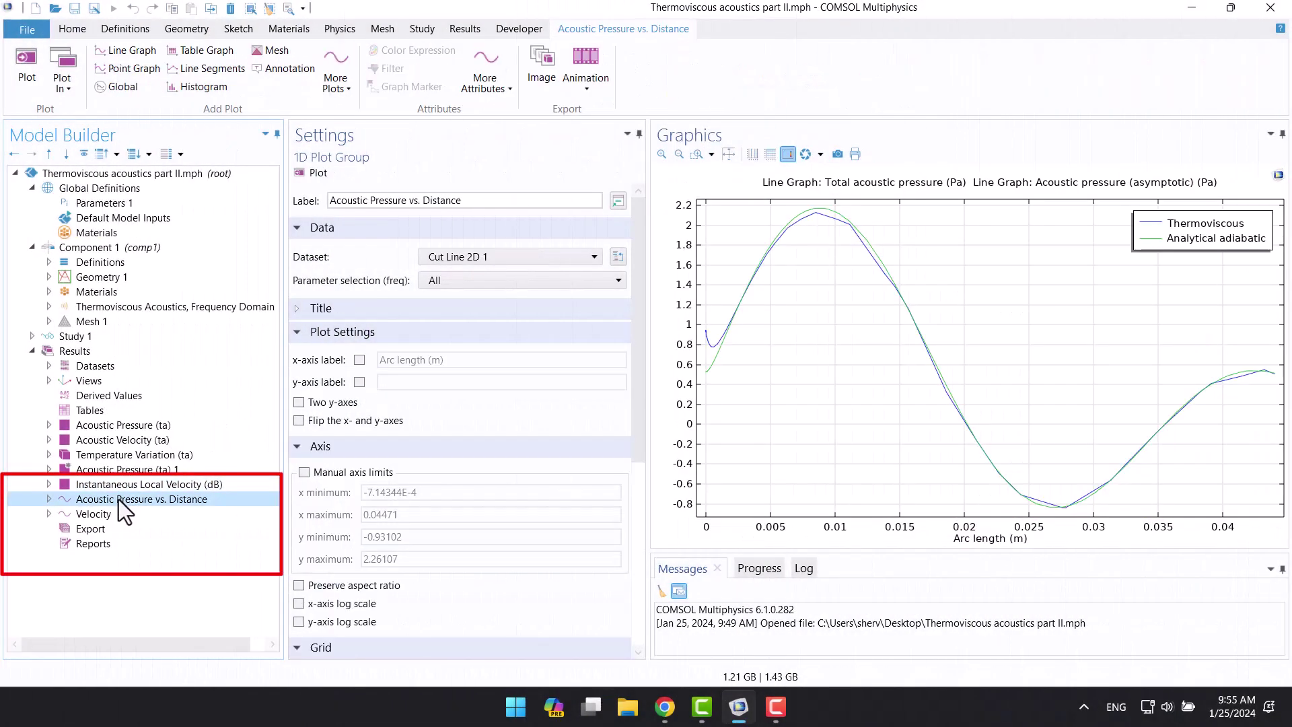
click(115, 513)
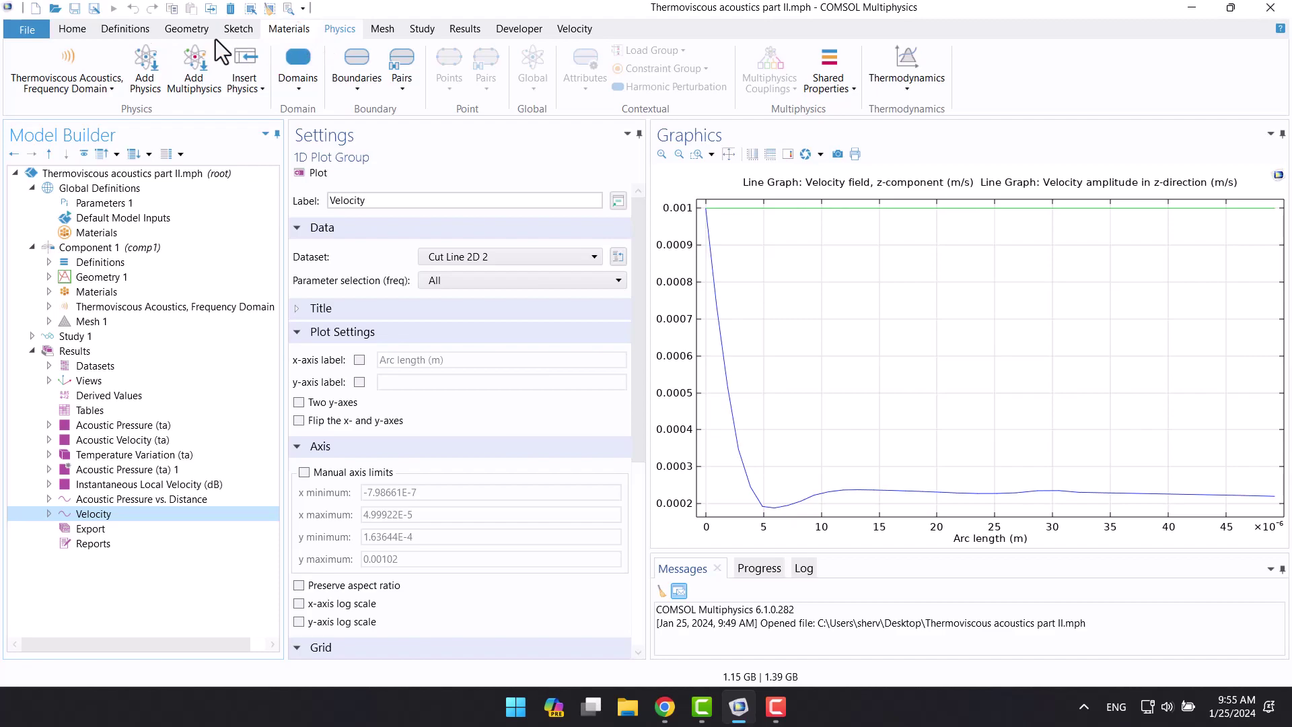
Pick Pressure Acoustics, Frequency Domain under Acoustics > Pressure Acoustics in the Add Physics library
click(147, 58)
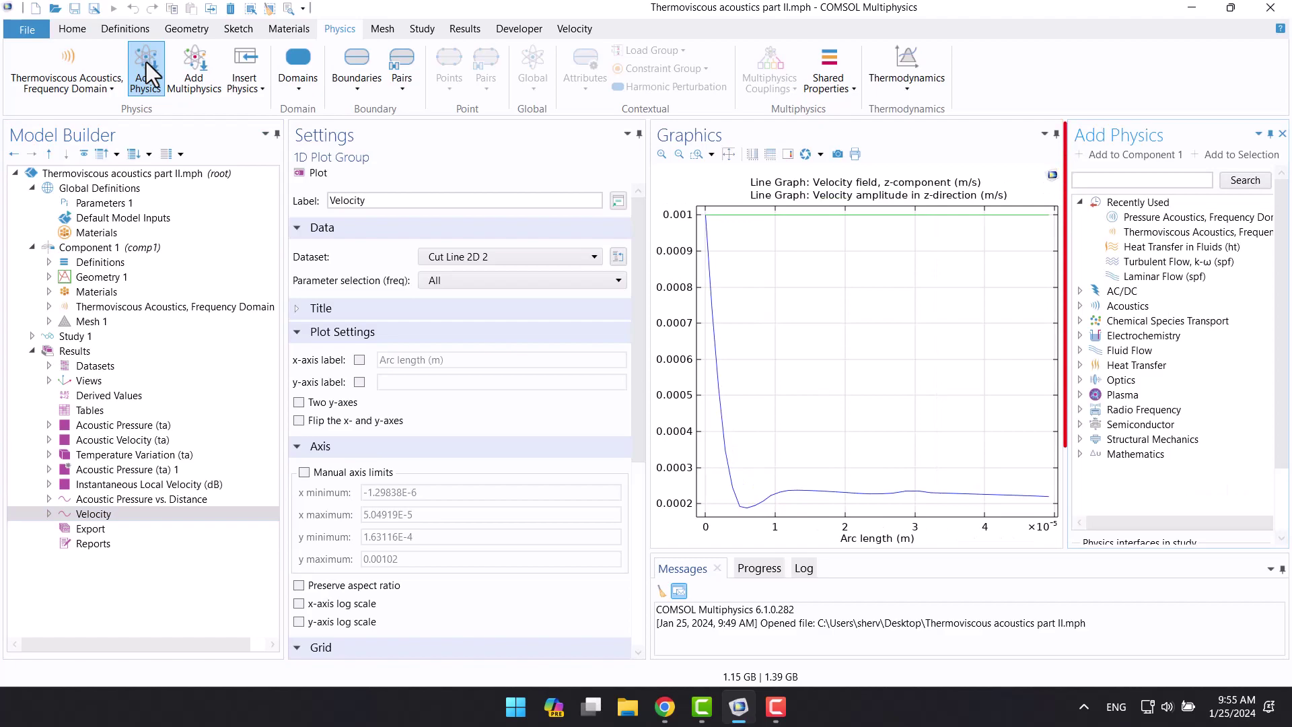
click(1078, 306)
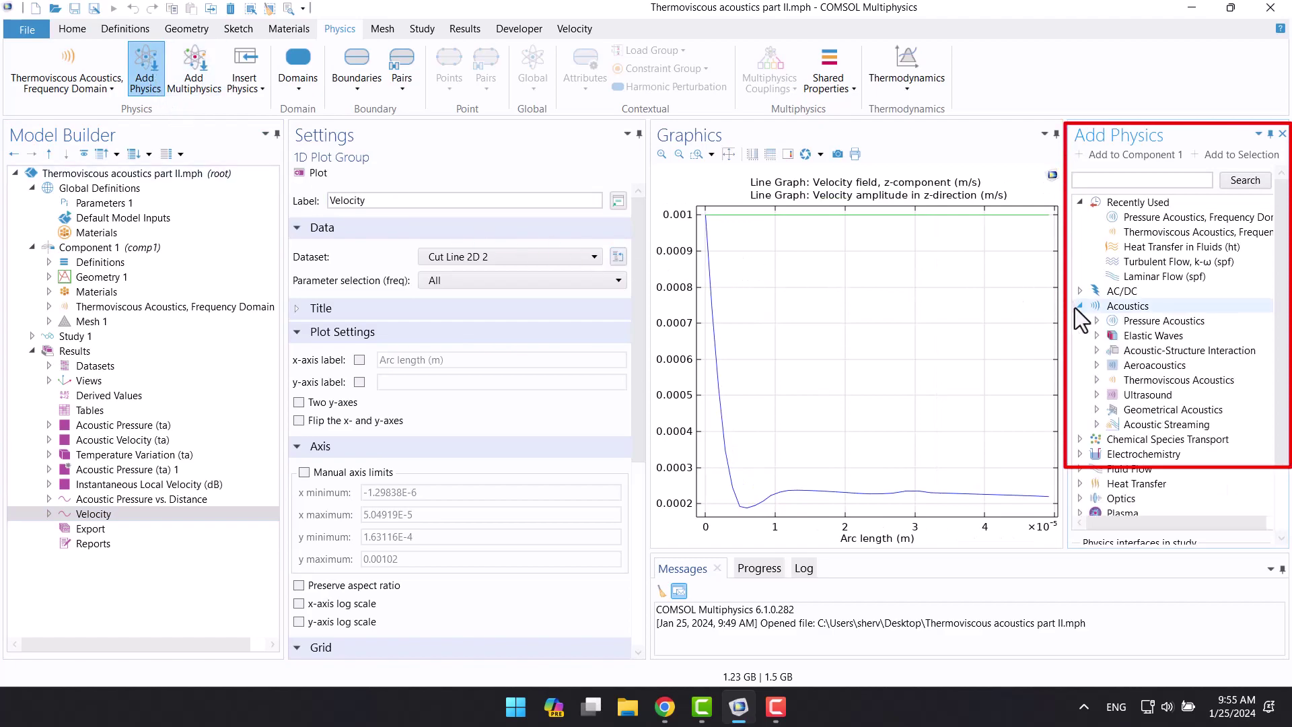
click(1094, 320)
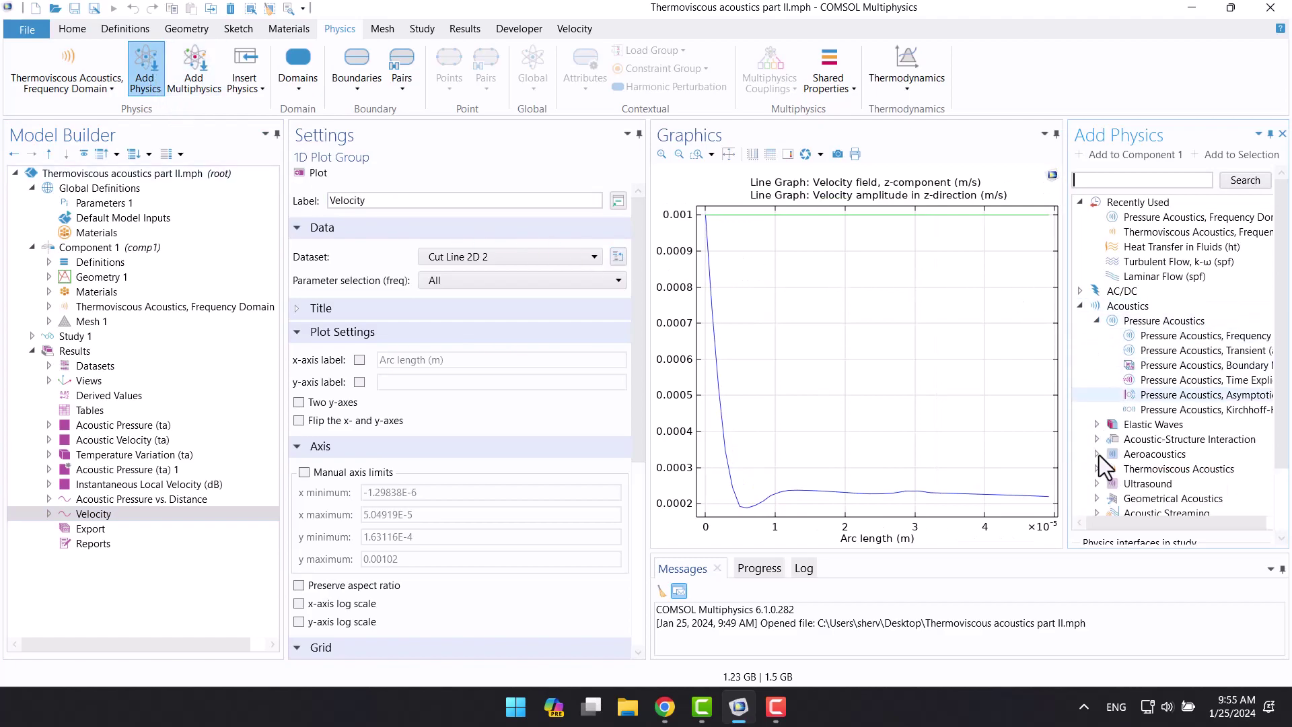
drag(1115, 523, 1152, 527)
click(1157, 337)
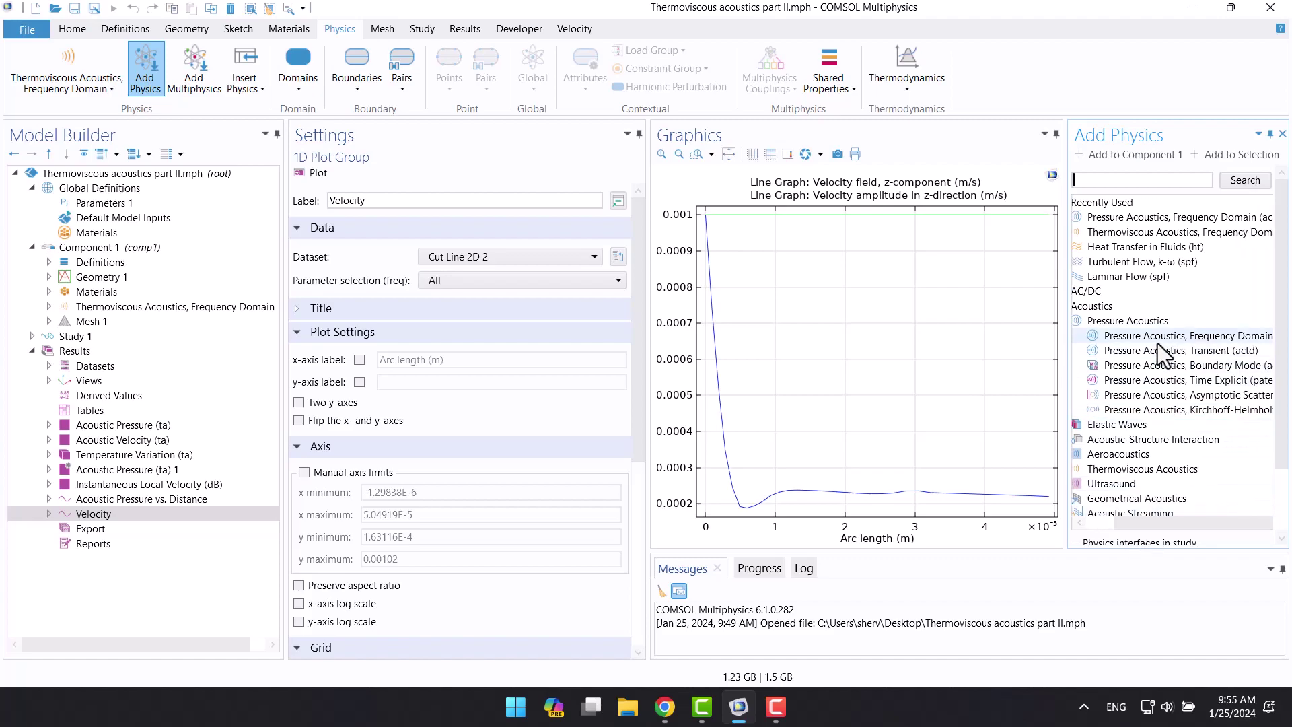
Add the interface to Component 1 and close the physics library
click(1149, 156)
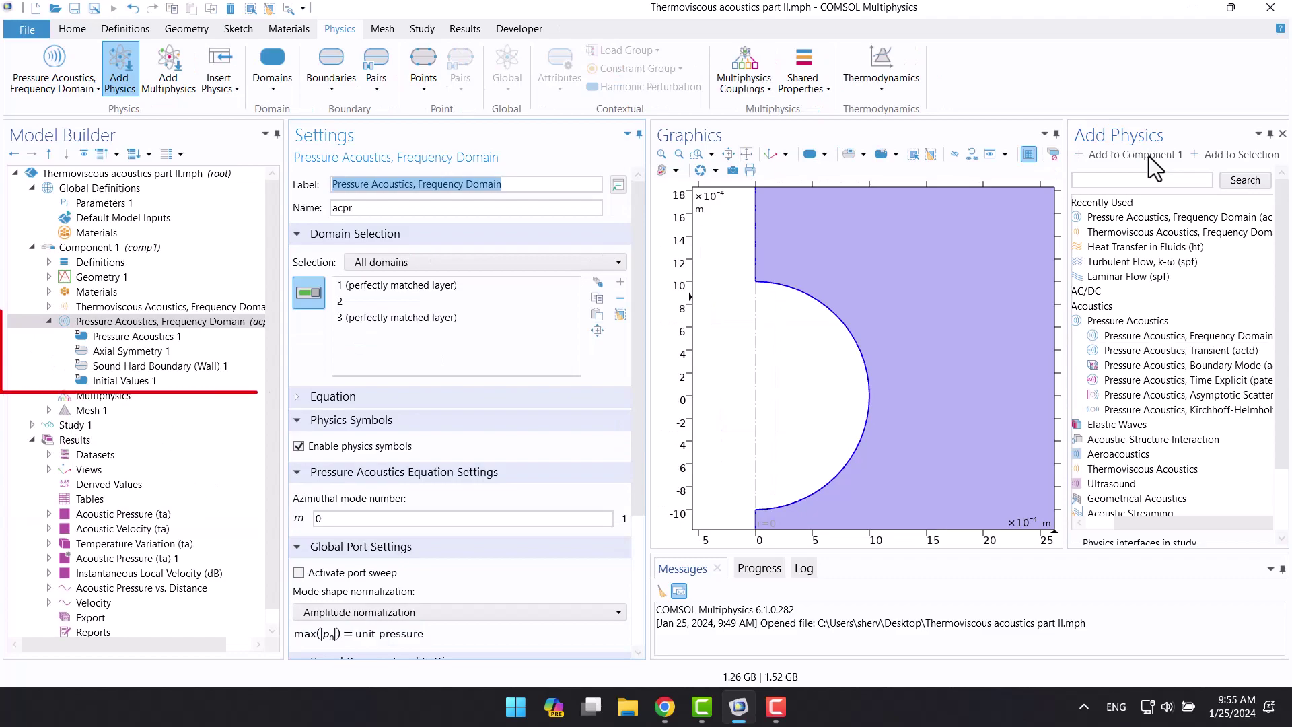
click(1282, 134)
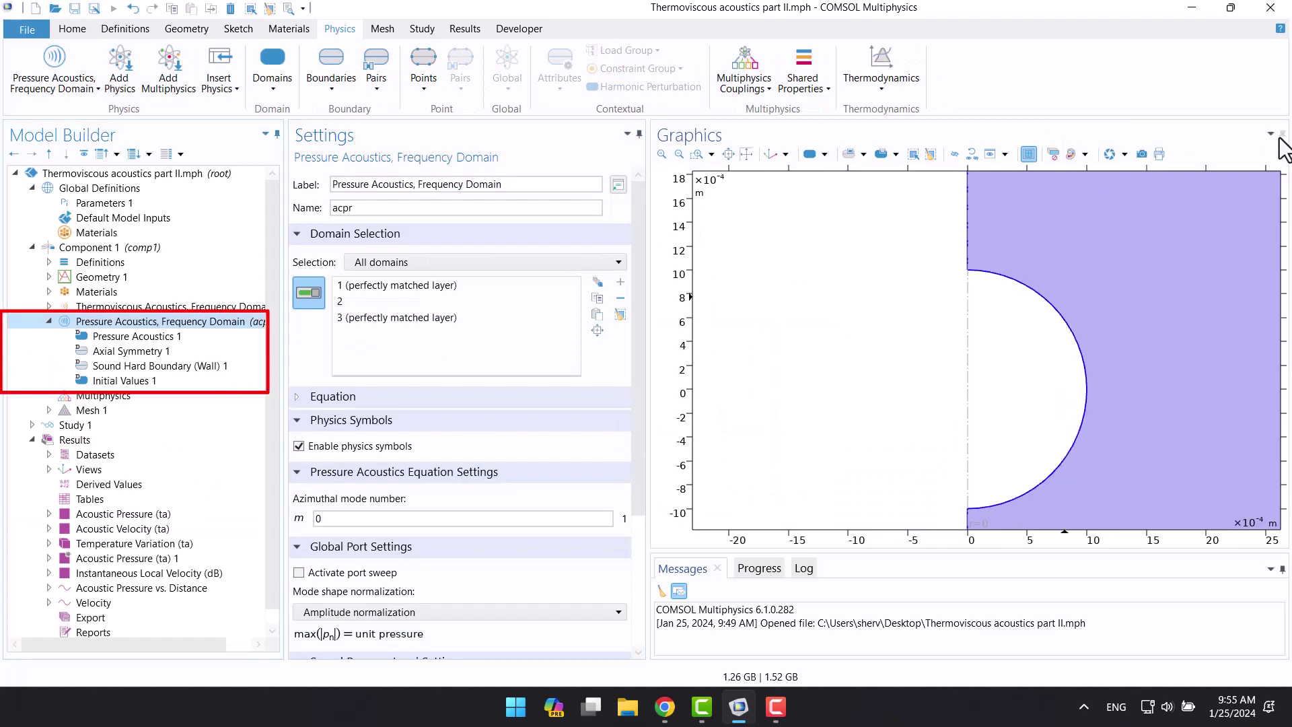
scroll(774, 306, down, 3)
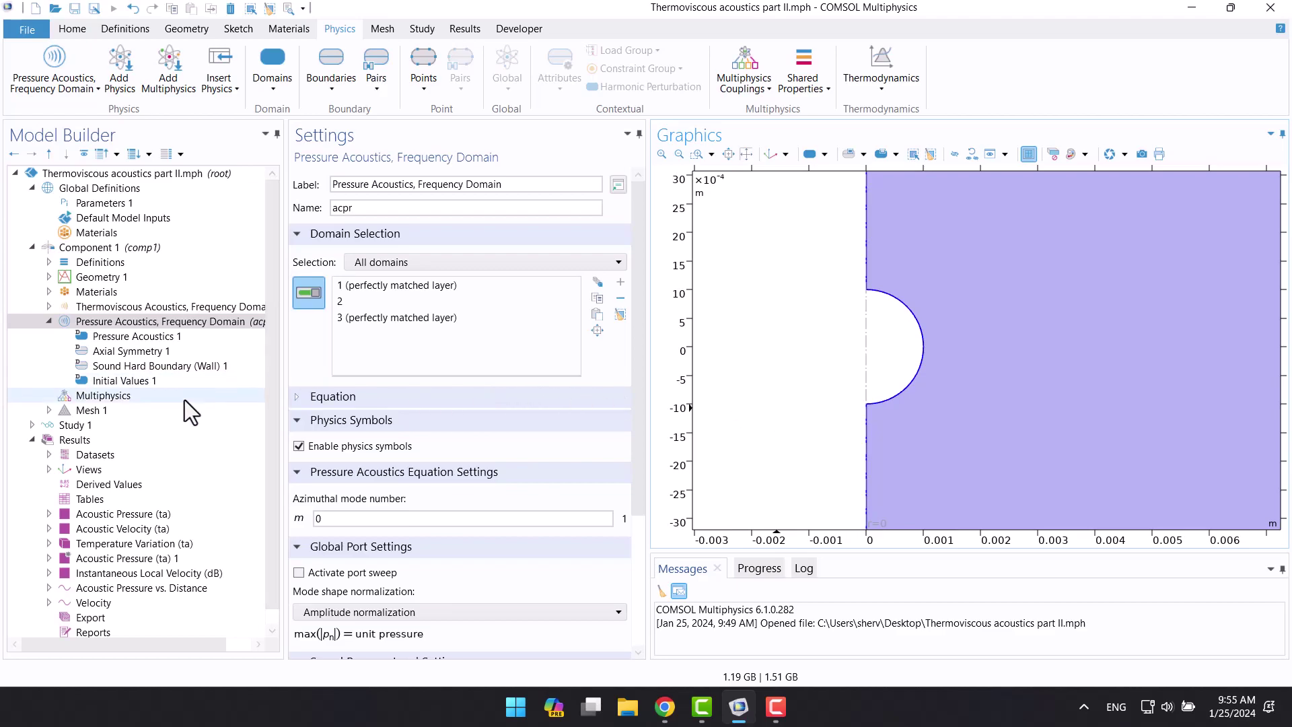
Confirm Study 1's Frequency Domain step solves both interfaces, then return to Pressure Acoustics settings
click(73, 425)
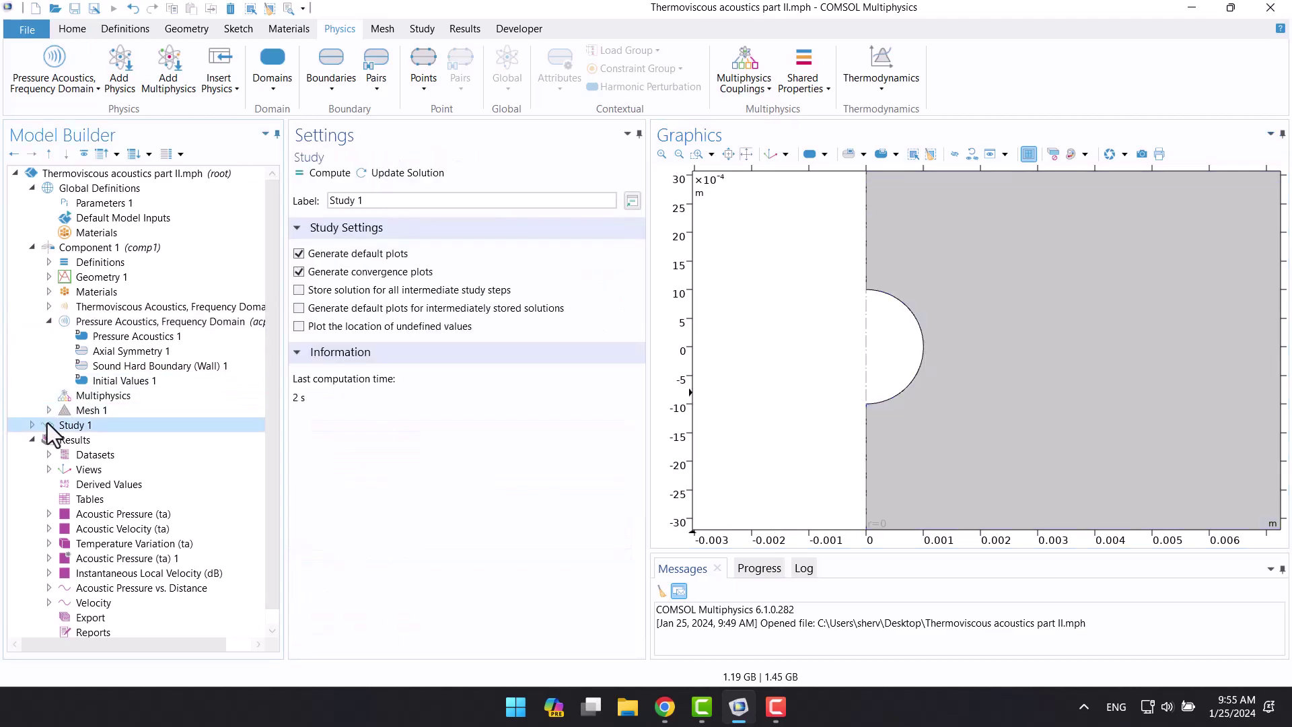
click(30, 423)
click(57, 439)
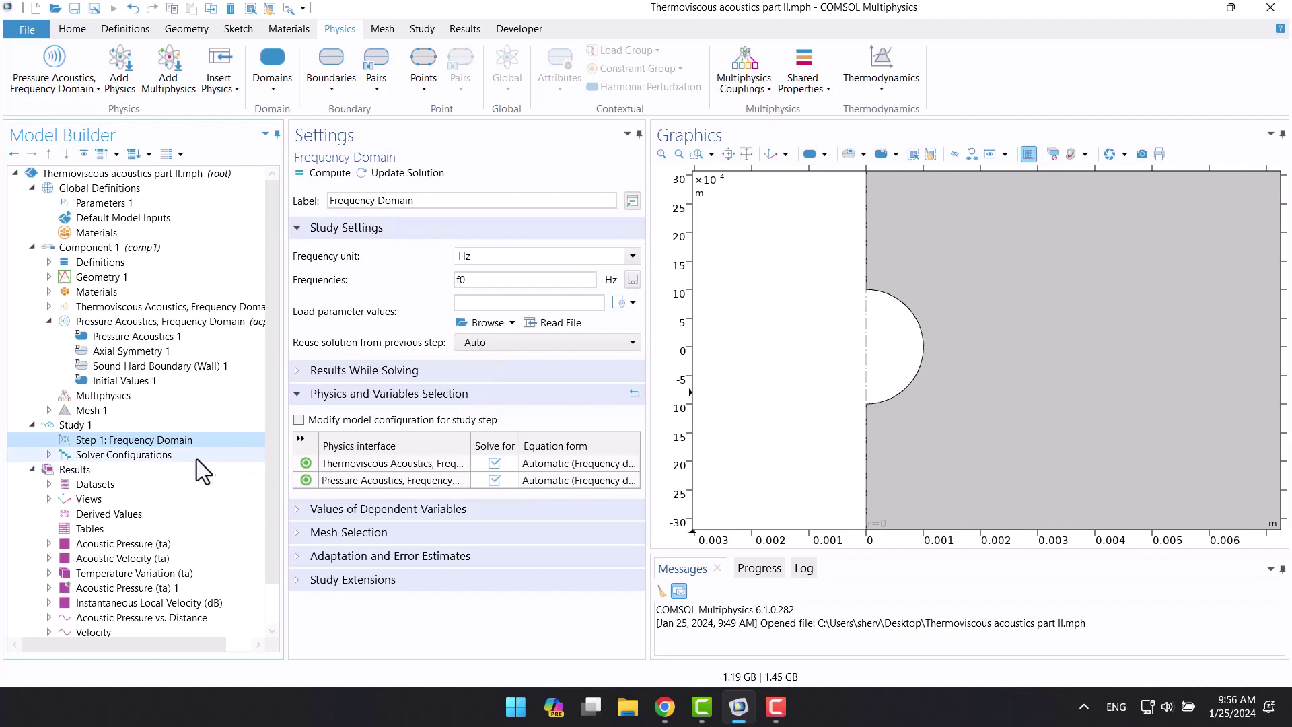
click(144, 322)
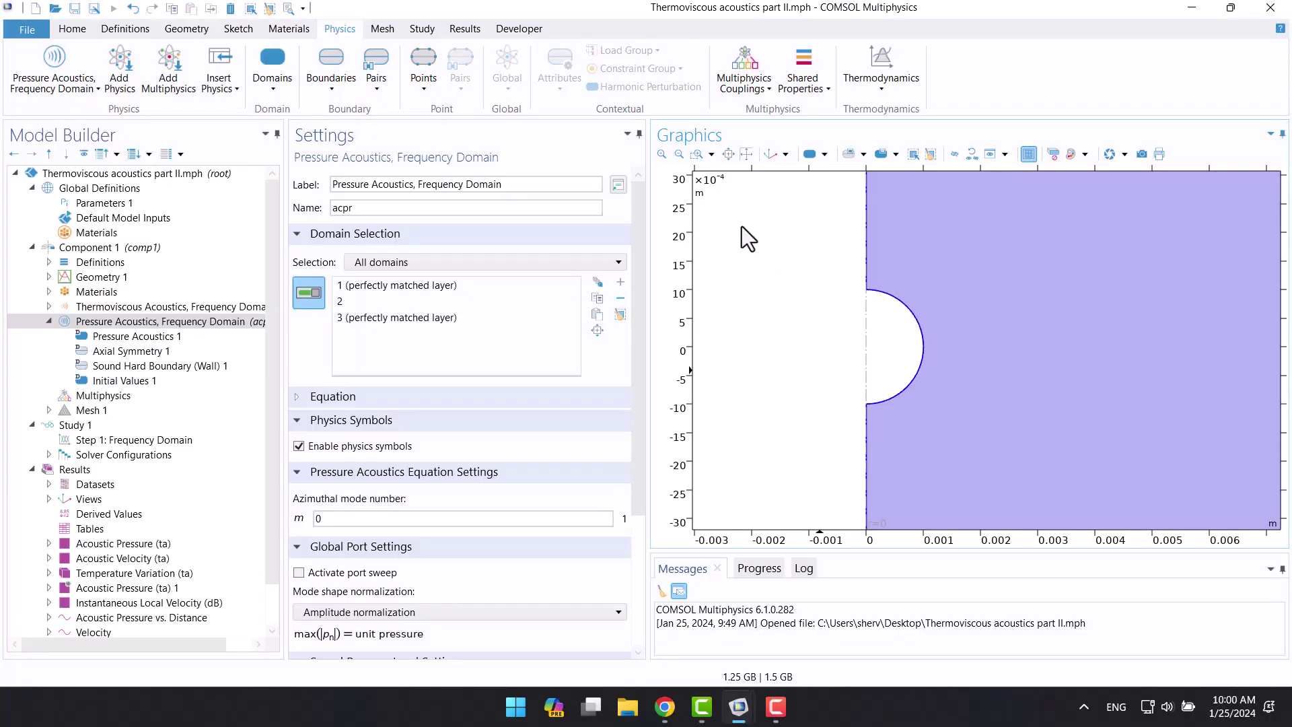
Add a Thermoviscous Boundary Layer Impedance on the sphere's lower and upper arcs (boundaries 8, 9)
click(337, 78)
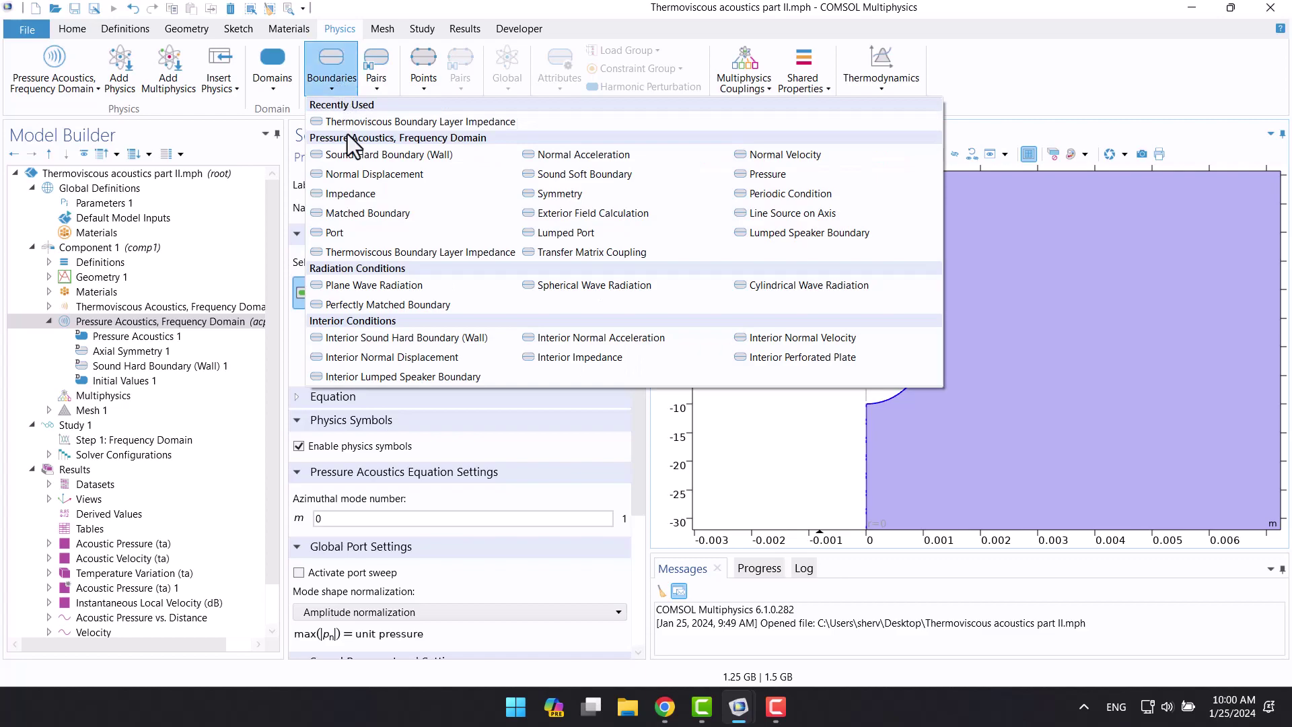
click(465, 253)
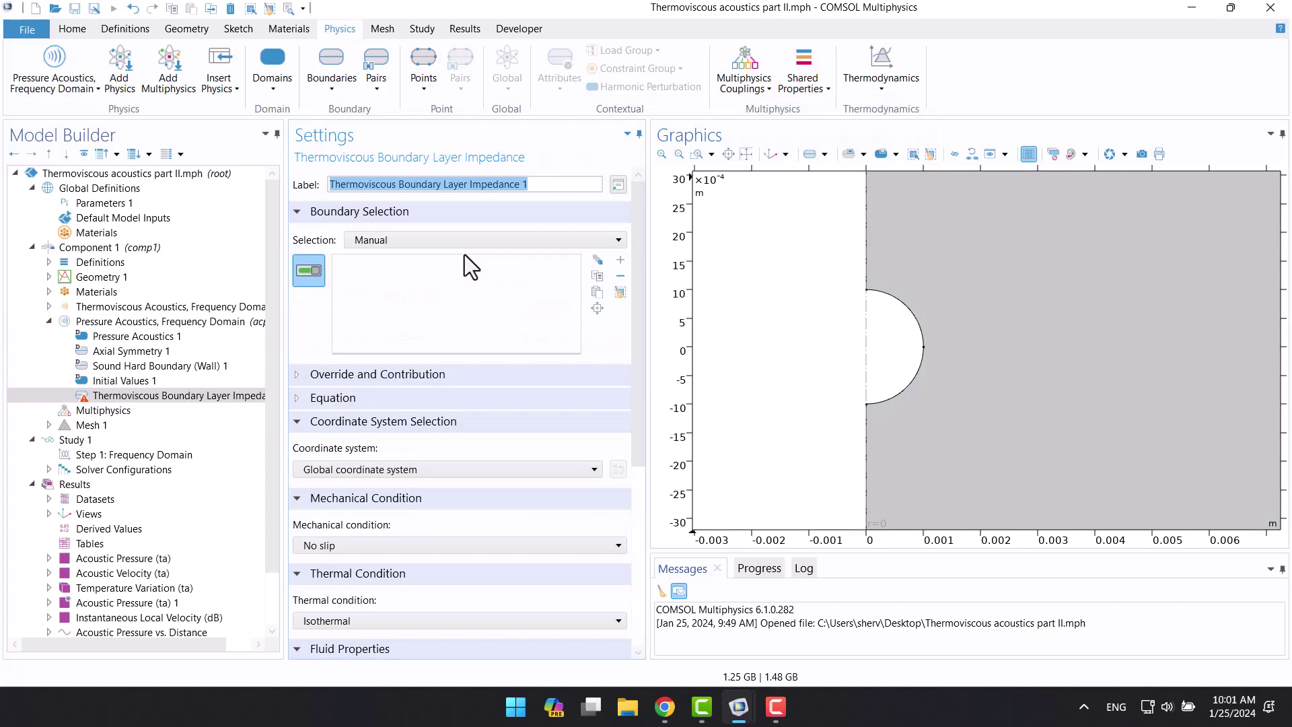
click(896, 402)
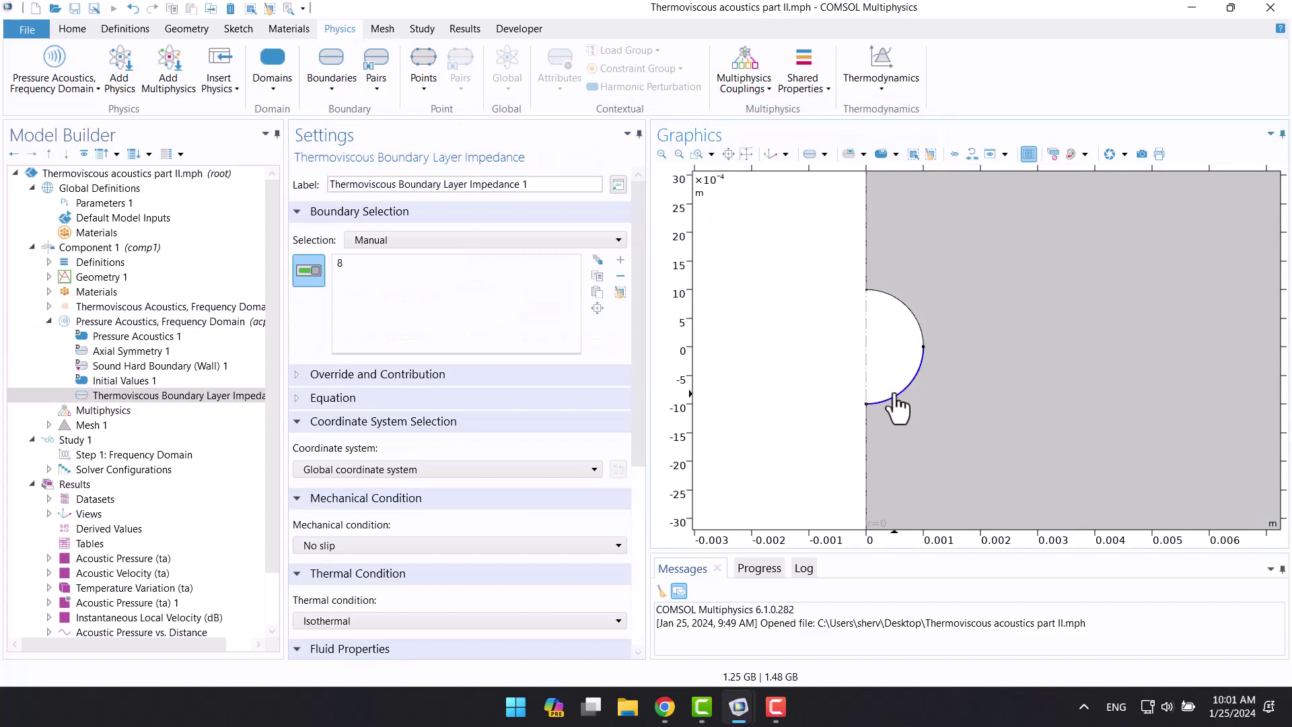
click(913, 316)
drag(635, 317, 637, 423)
Set the impedance's mechanical condition to Velocity with z-component U0
click(336, 388)
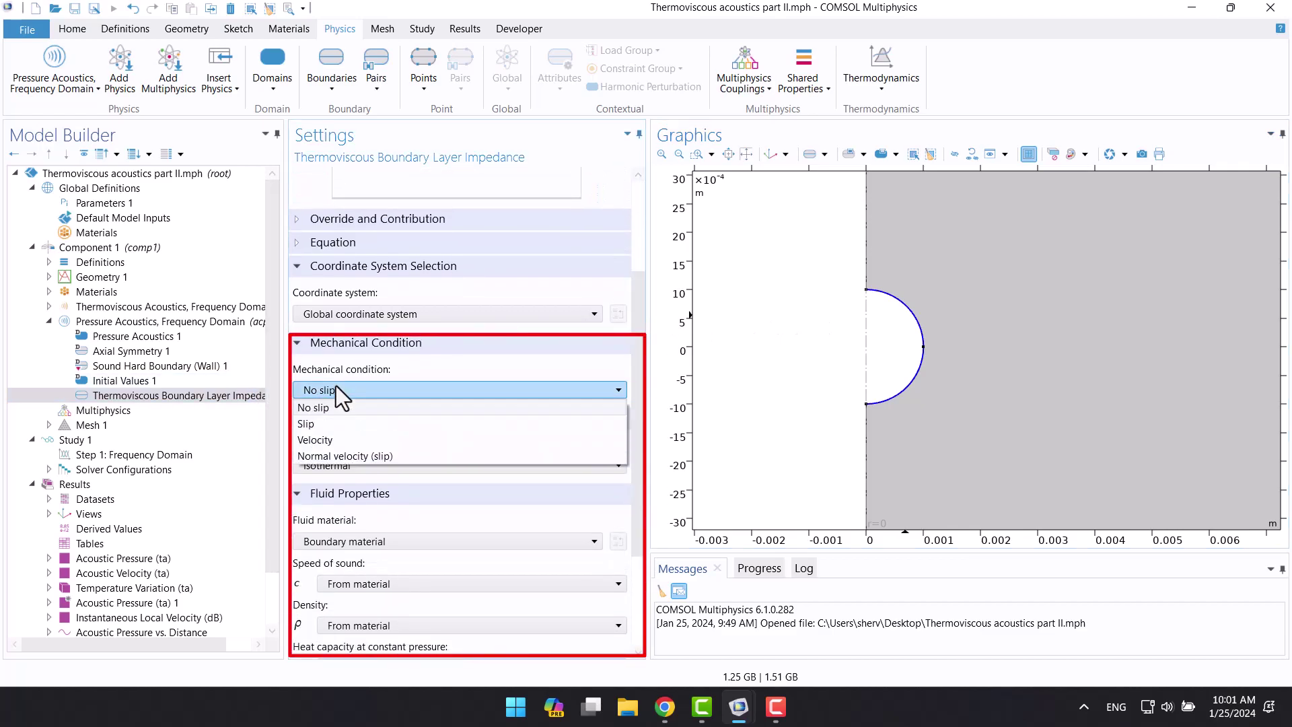
click(327, 438)
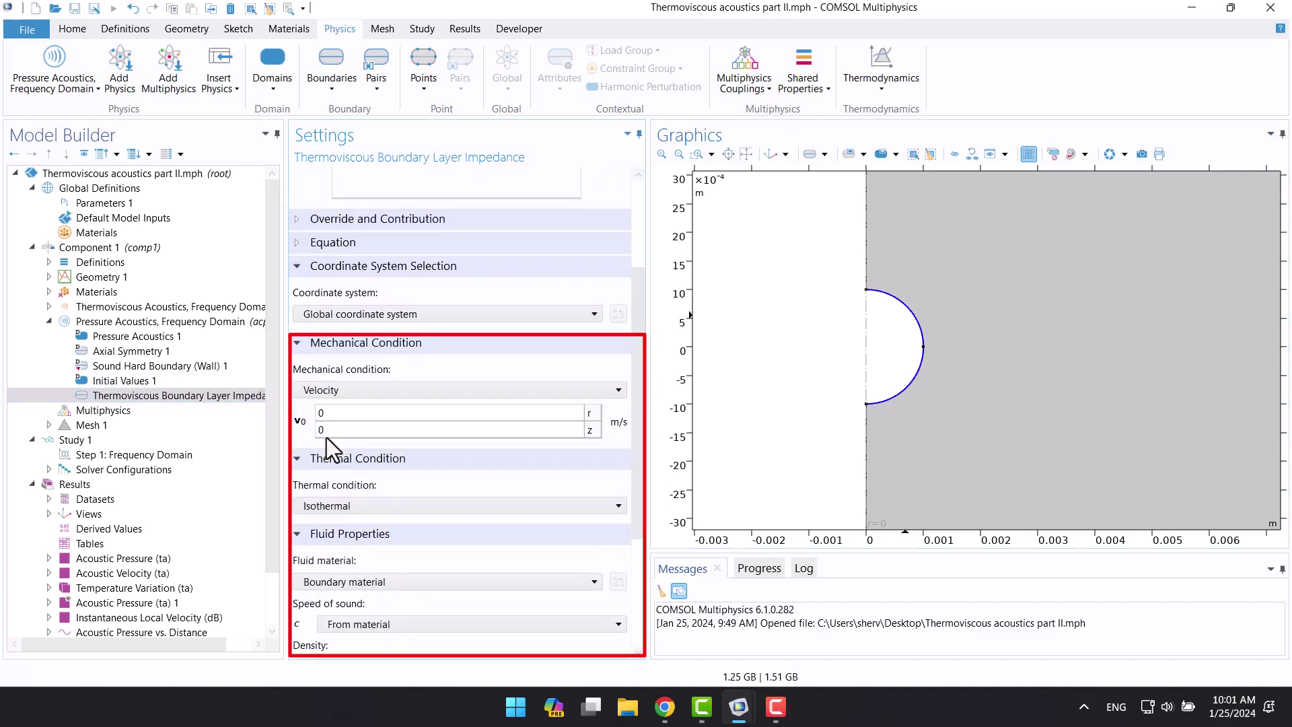
double_click(349, 431)
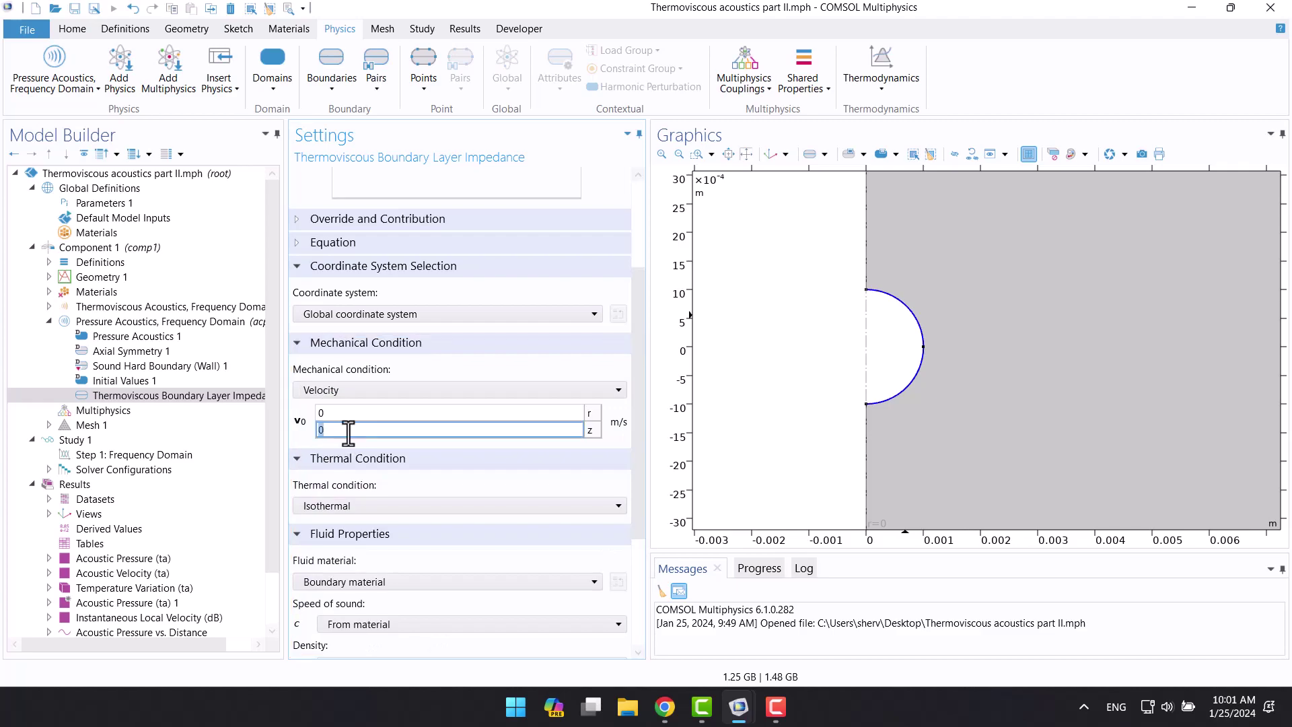
text(U0)
Make the boundary adiabatic, keep viscosity from material, and use Water, liquid (mat1) as fluid
click(342, 505)
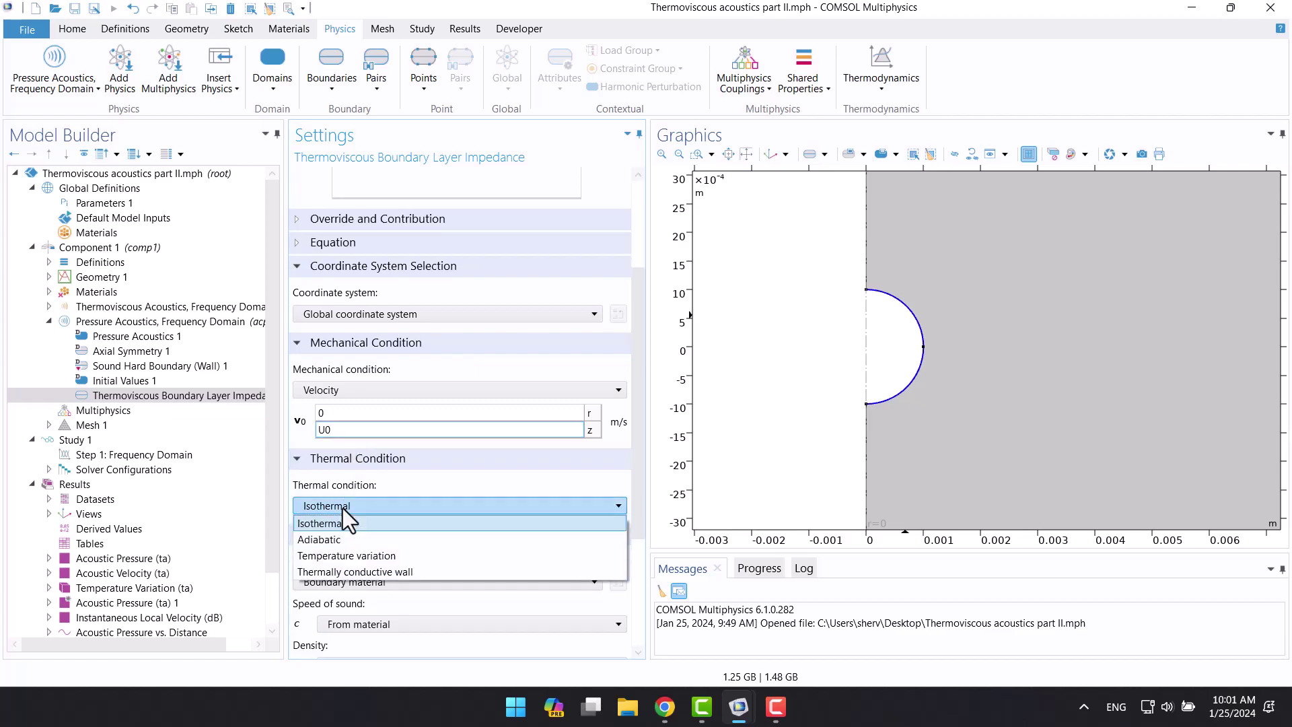
click(342, 533)
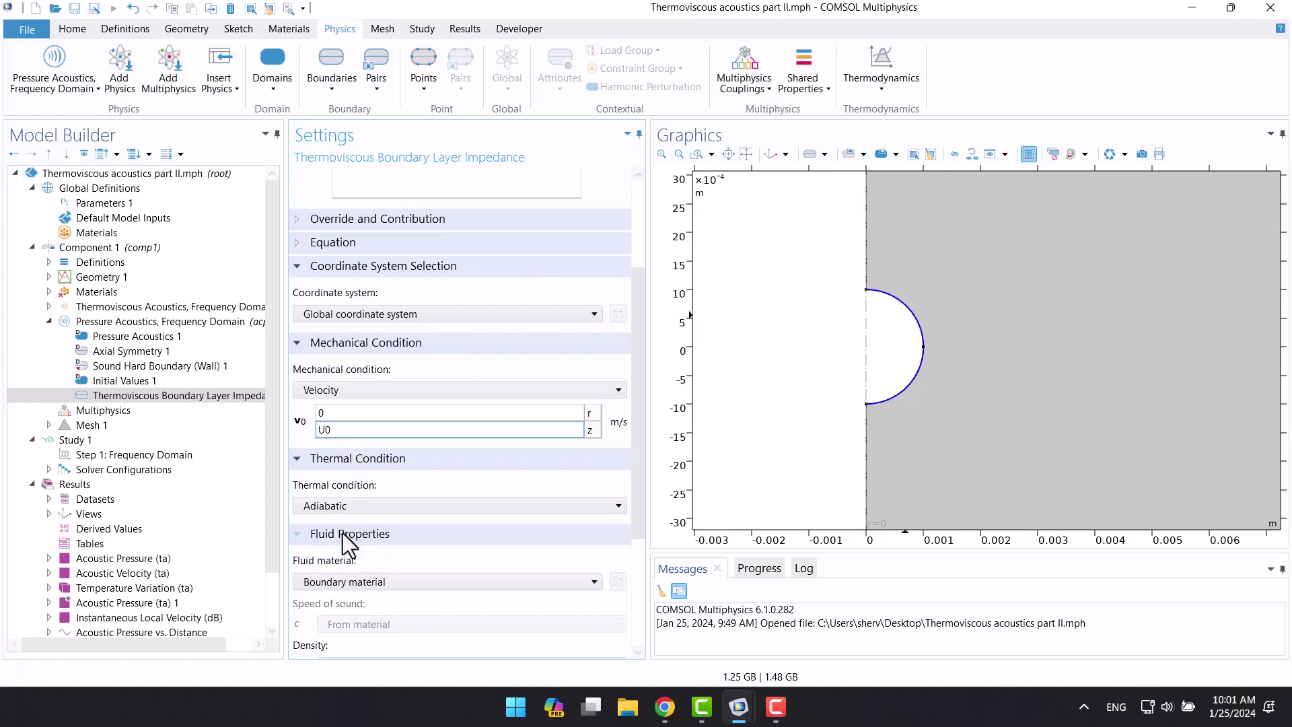
drag(642, 532, 618, 644)
click(619, 647)
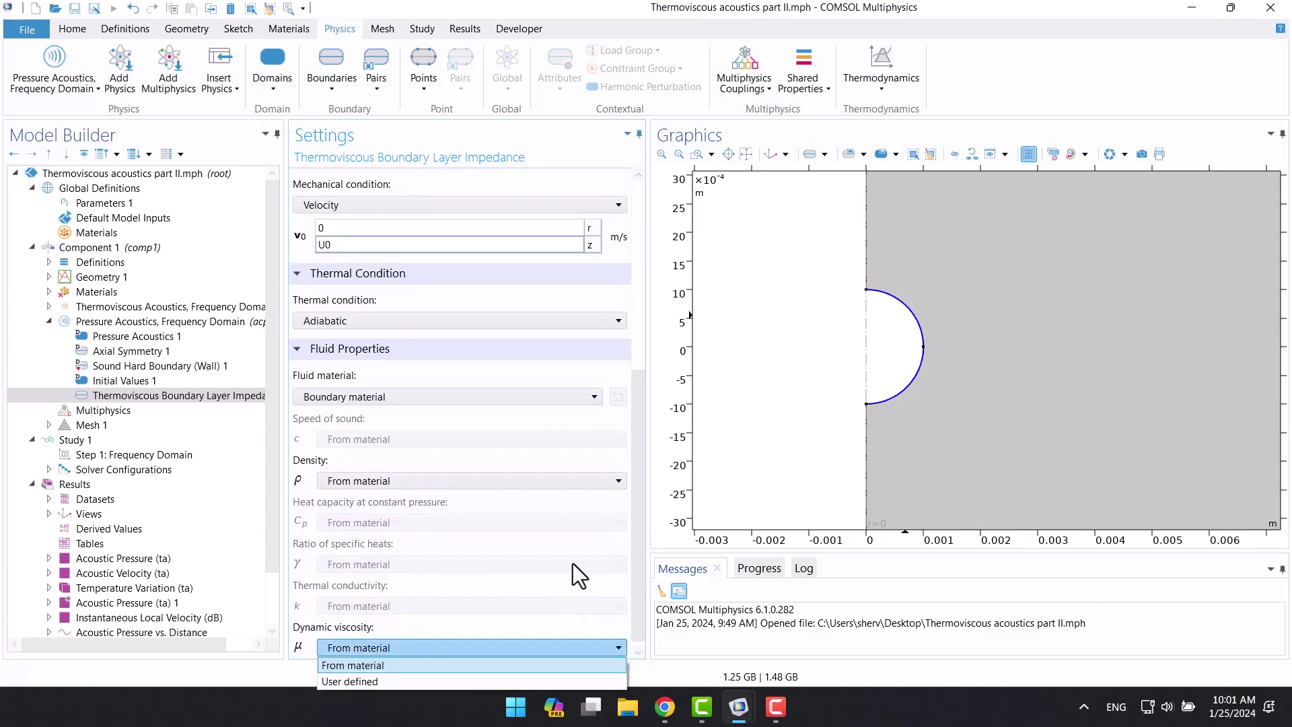
click(587, 553)
click(384, 397)
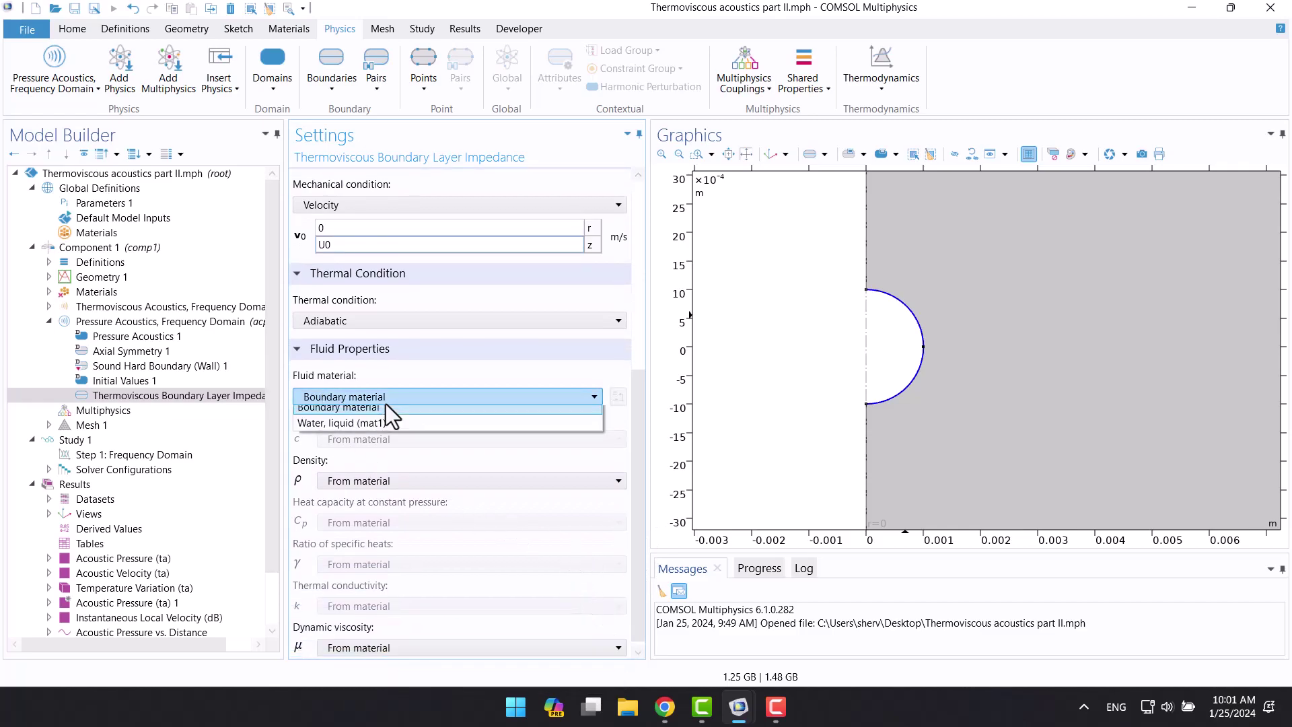
click(370, 430)
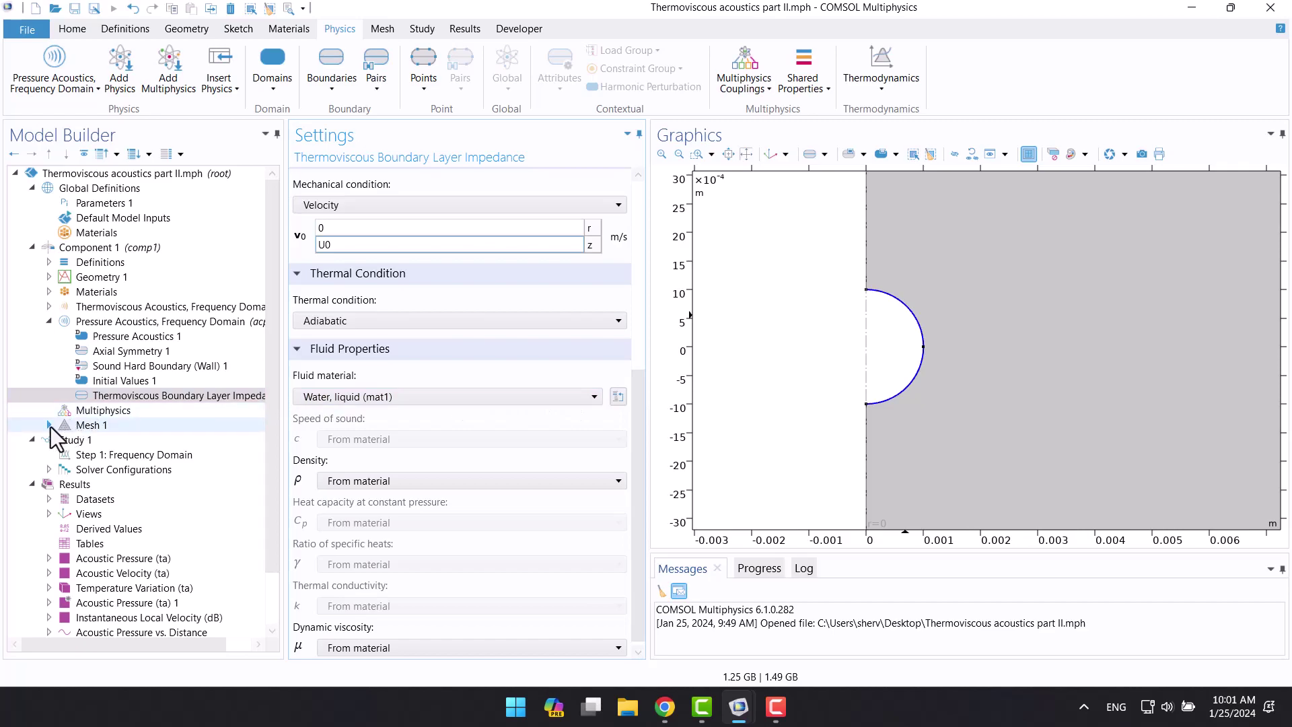
Compute Study 1's Frequency Domain step, solving 33729 degrees of freedom at 50000 Hz
click(64, 460)
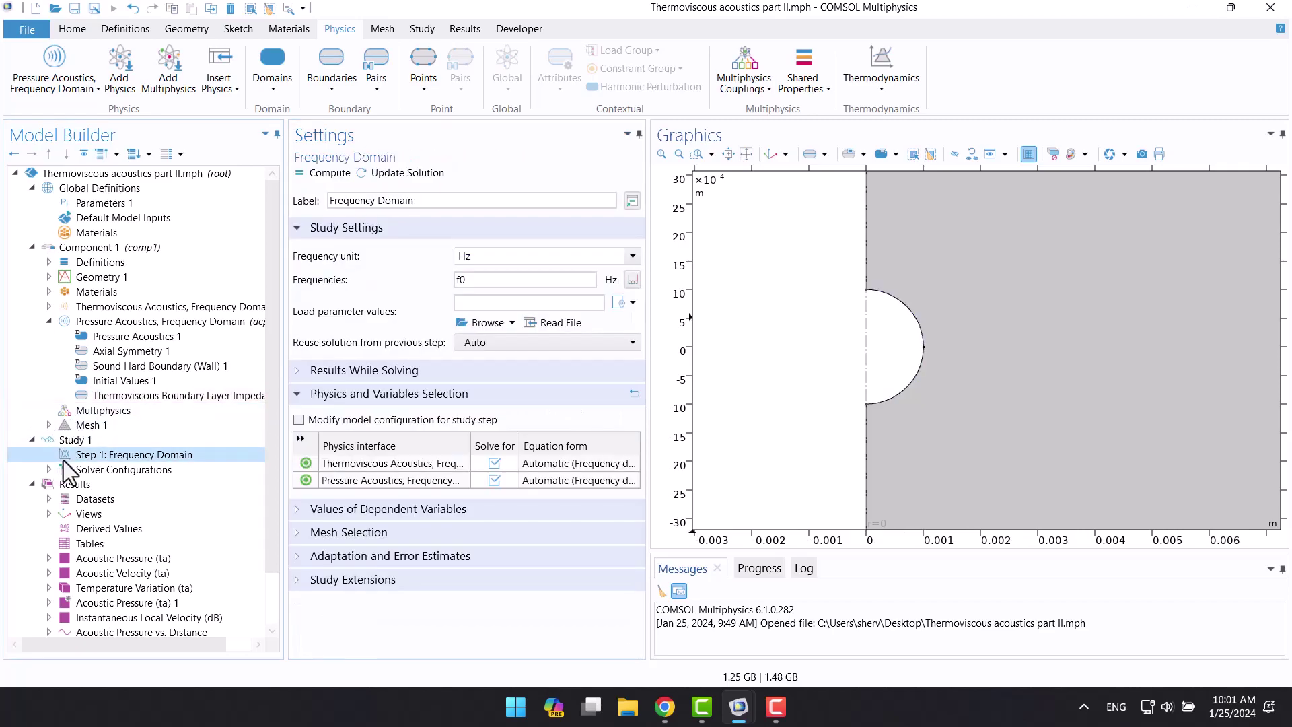
click(766, 411)
click(316, 175)
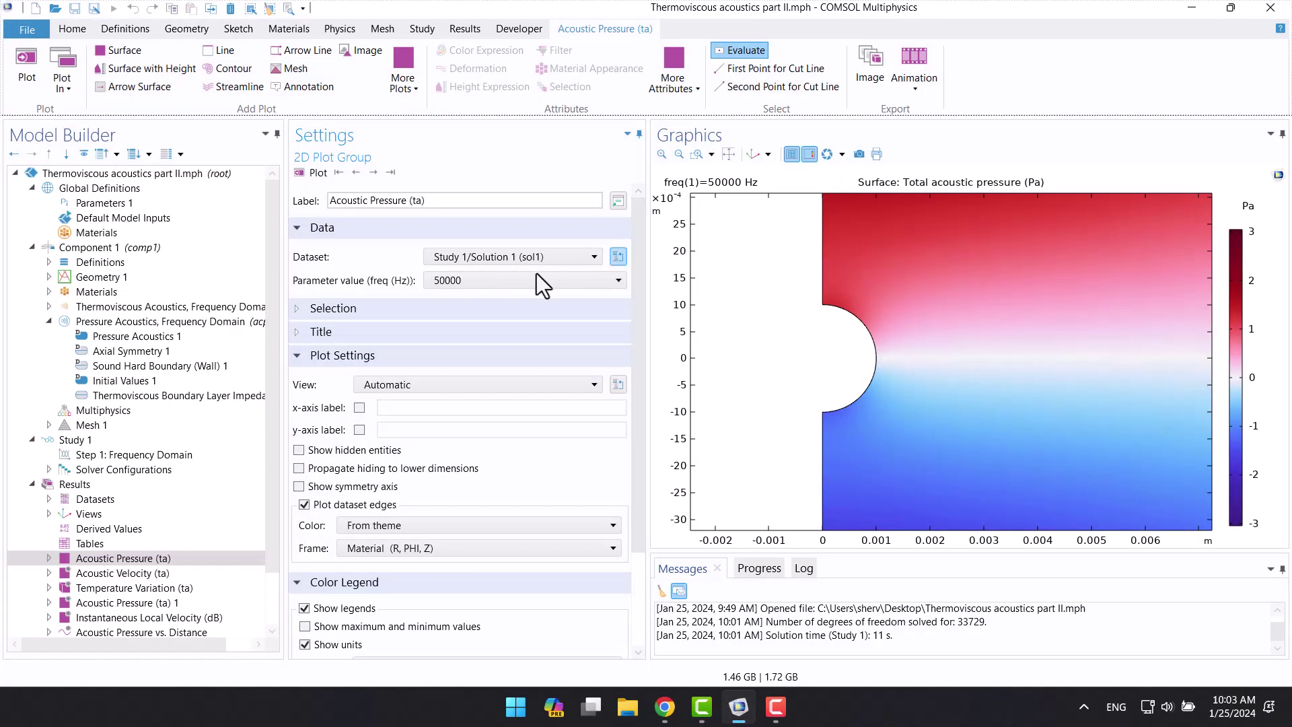
Review the thermoviscous and analytical pressure curves in Acoustic Pressure vs. Distance
drag(272, 278, 278, 373)
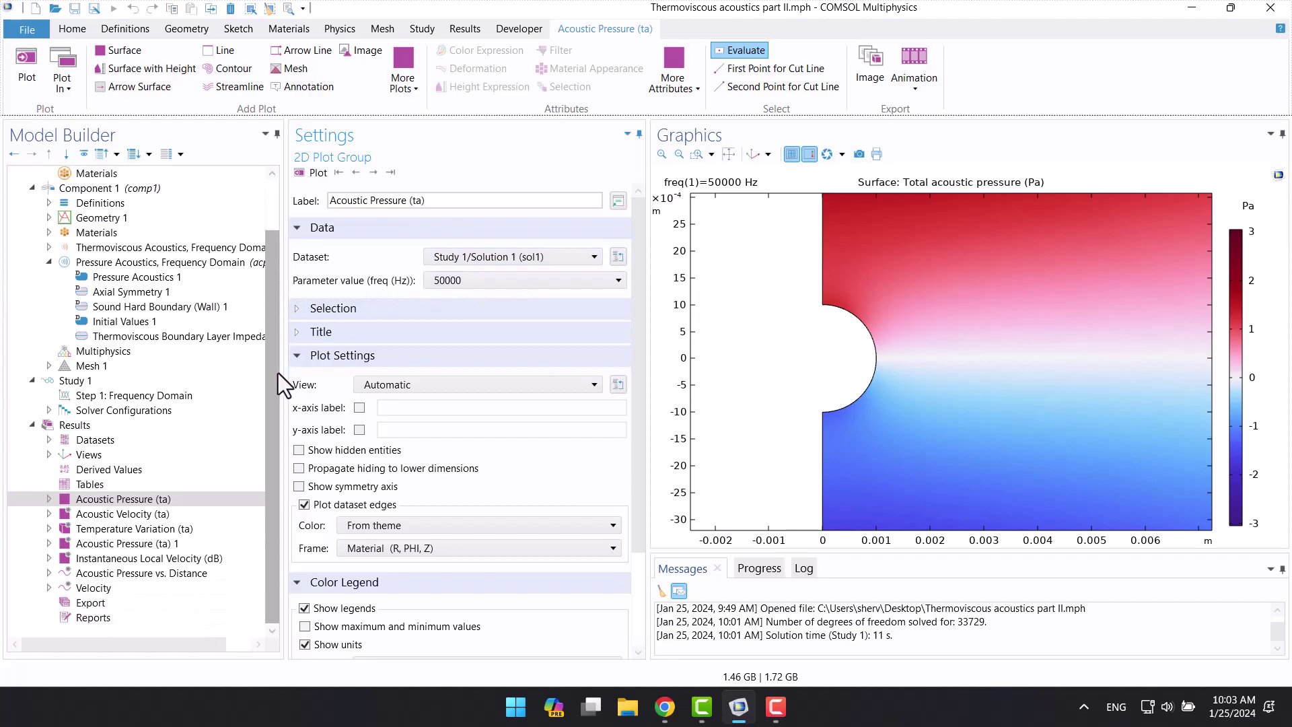
click(167, 574)
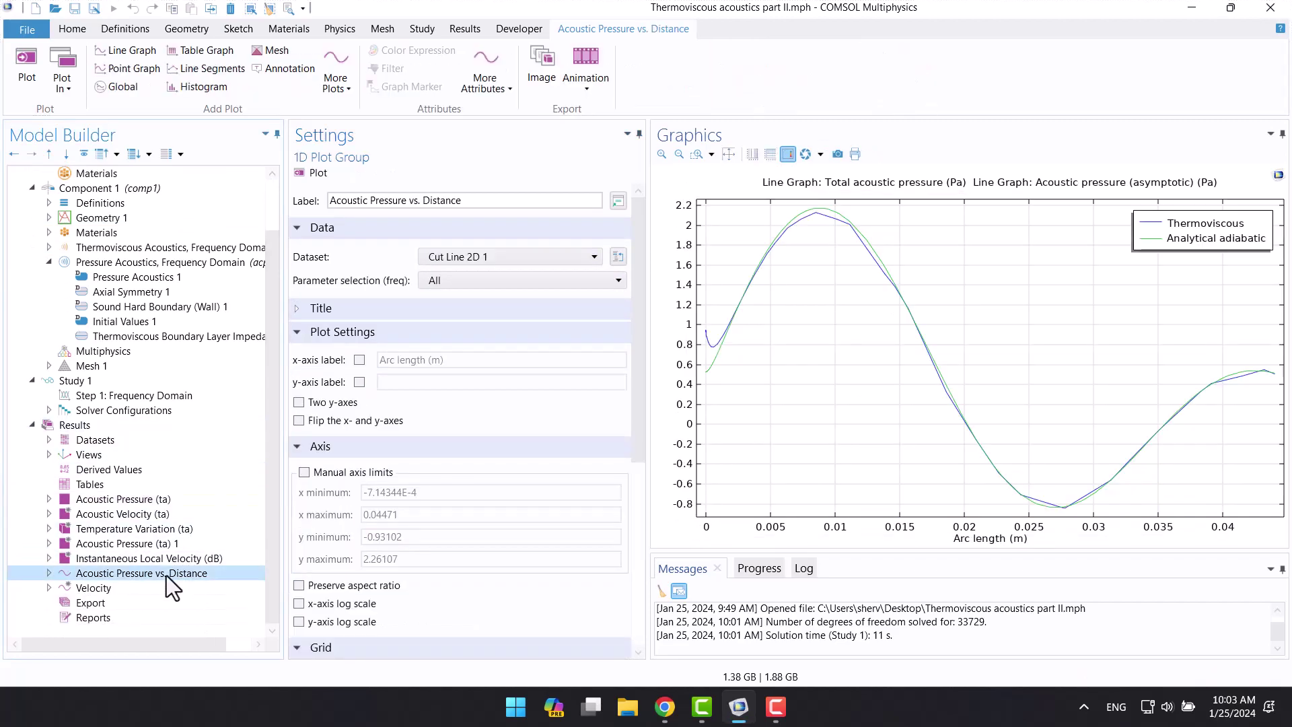
click(48, 572)
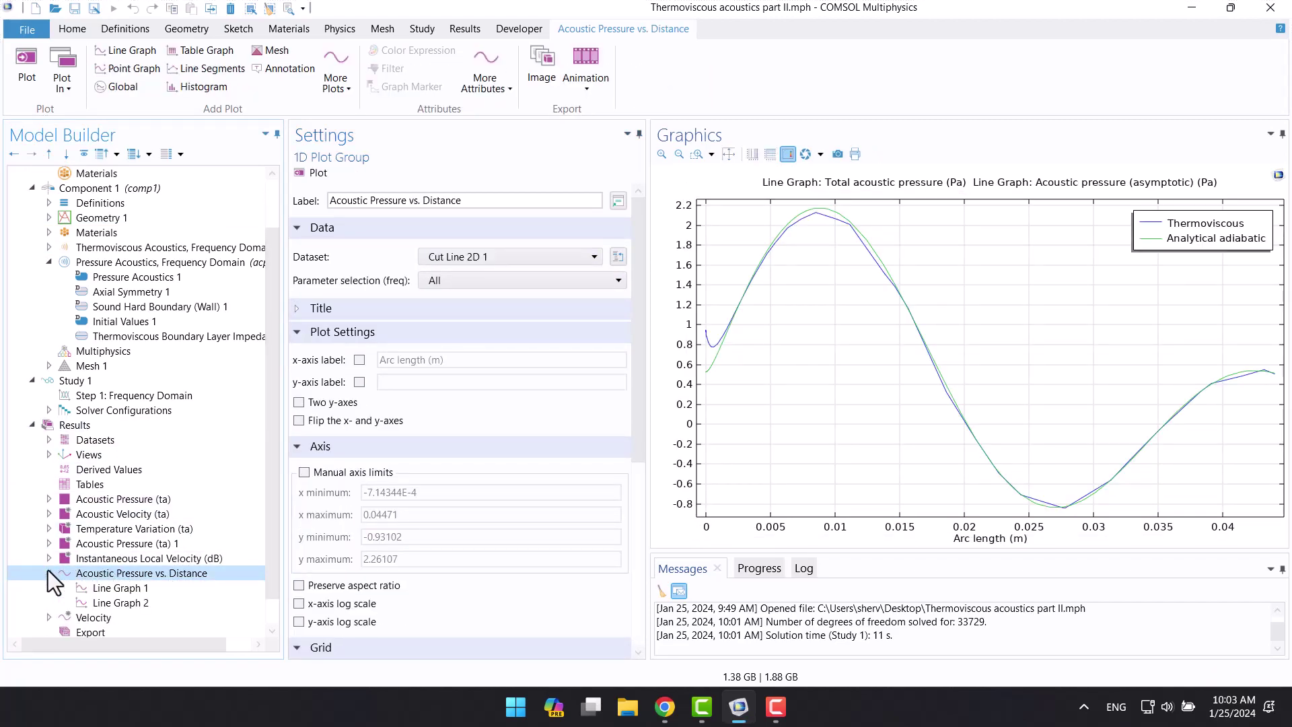
click(102, 585)
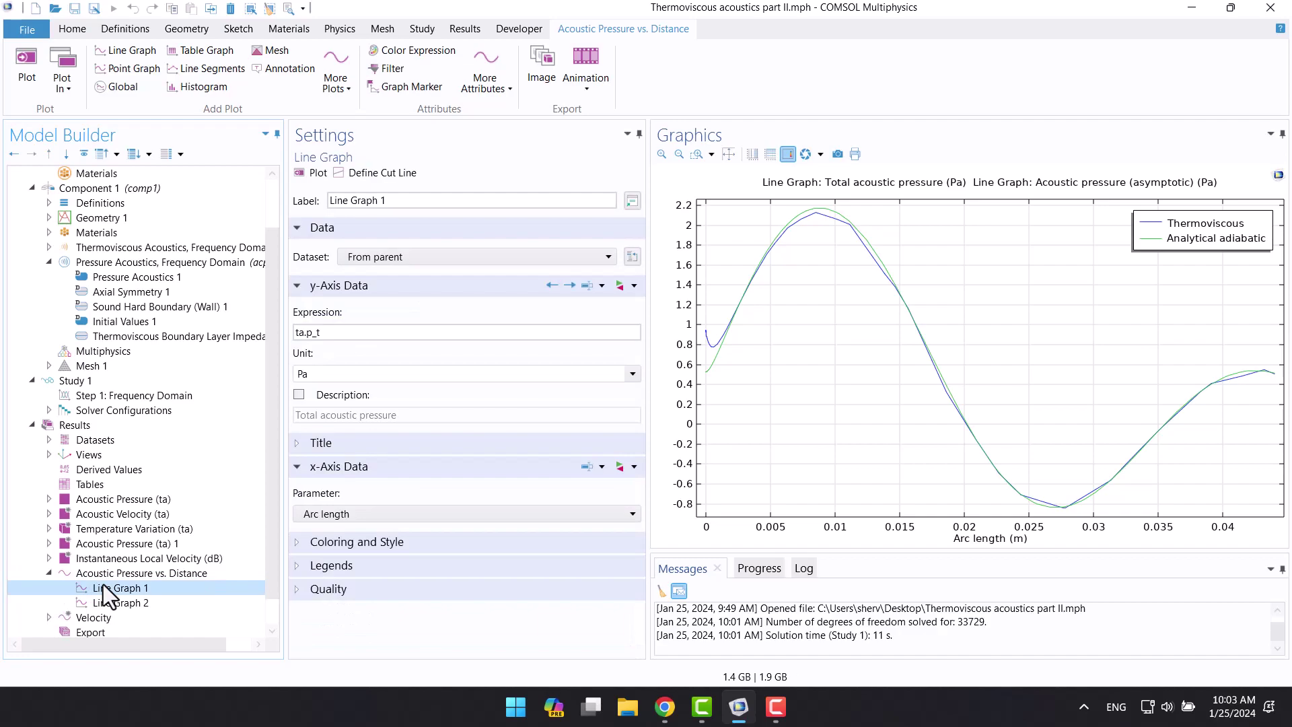
click(106, 601)
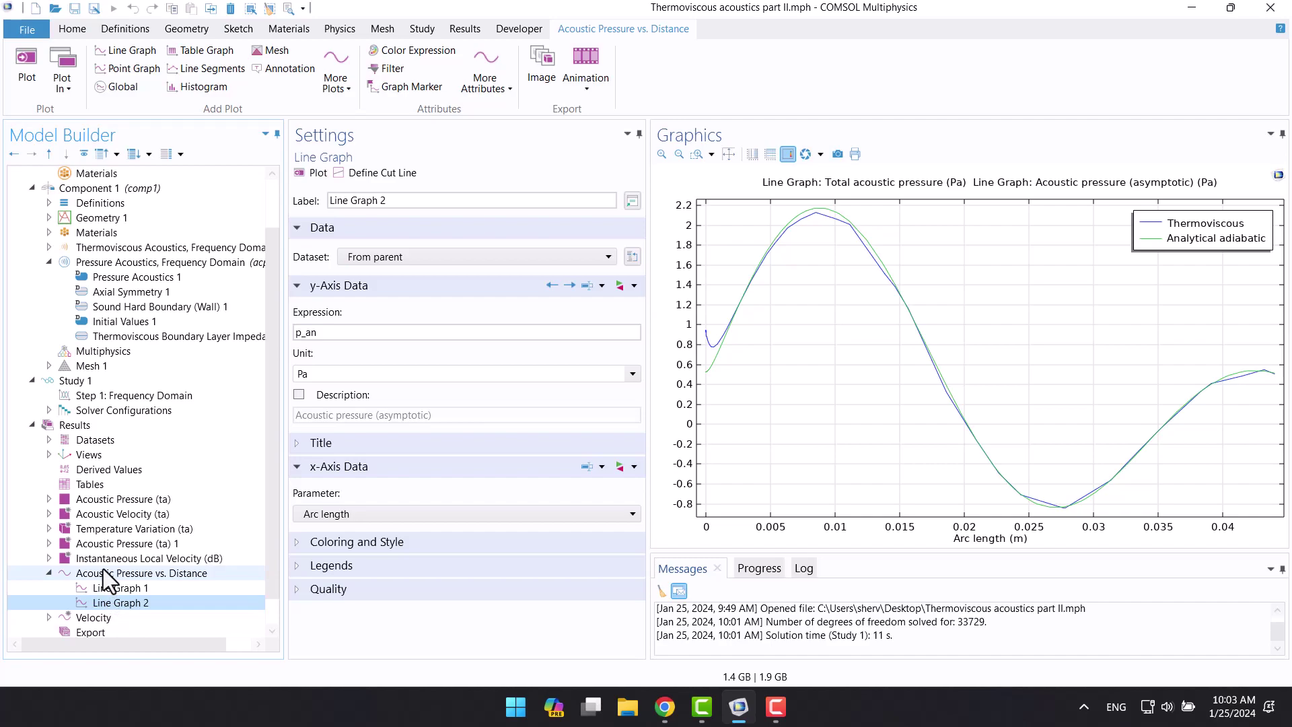
click(103, 569)
Add Line Graph 3 plotting total acoustic pressure acpr.p_t against arc length
right_click(102, 569)
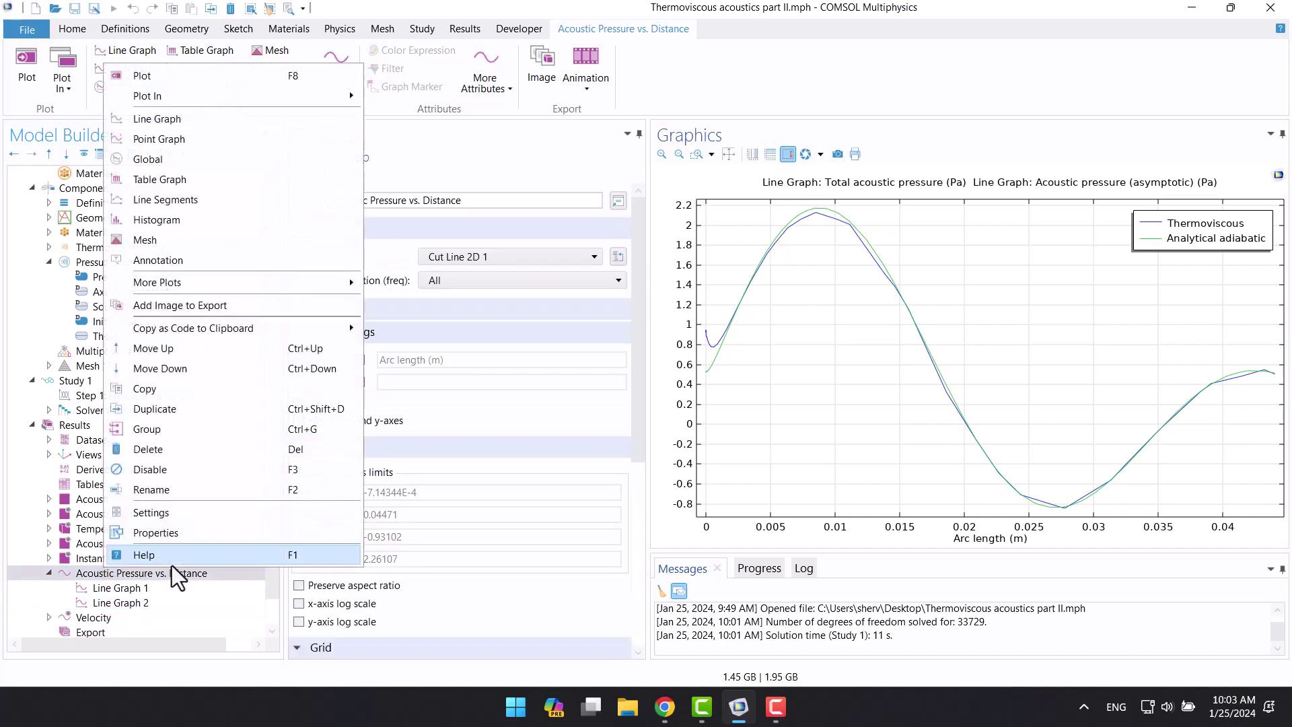
click(149, 120)
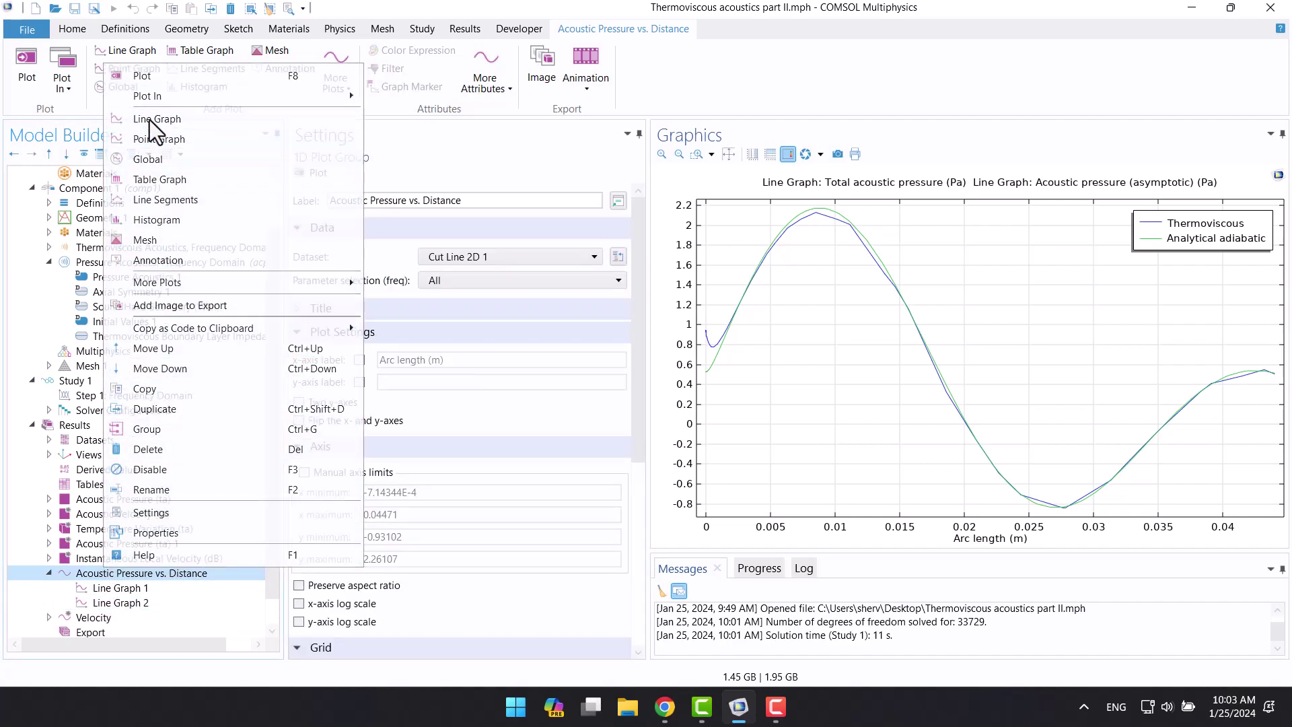
click(636, 286)
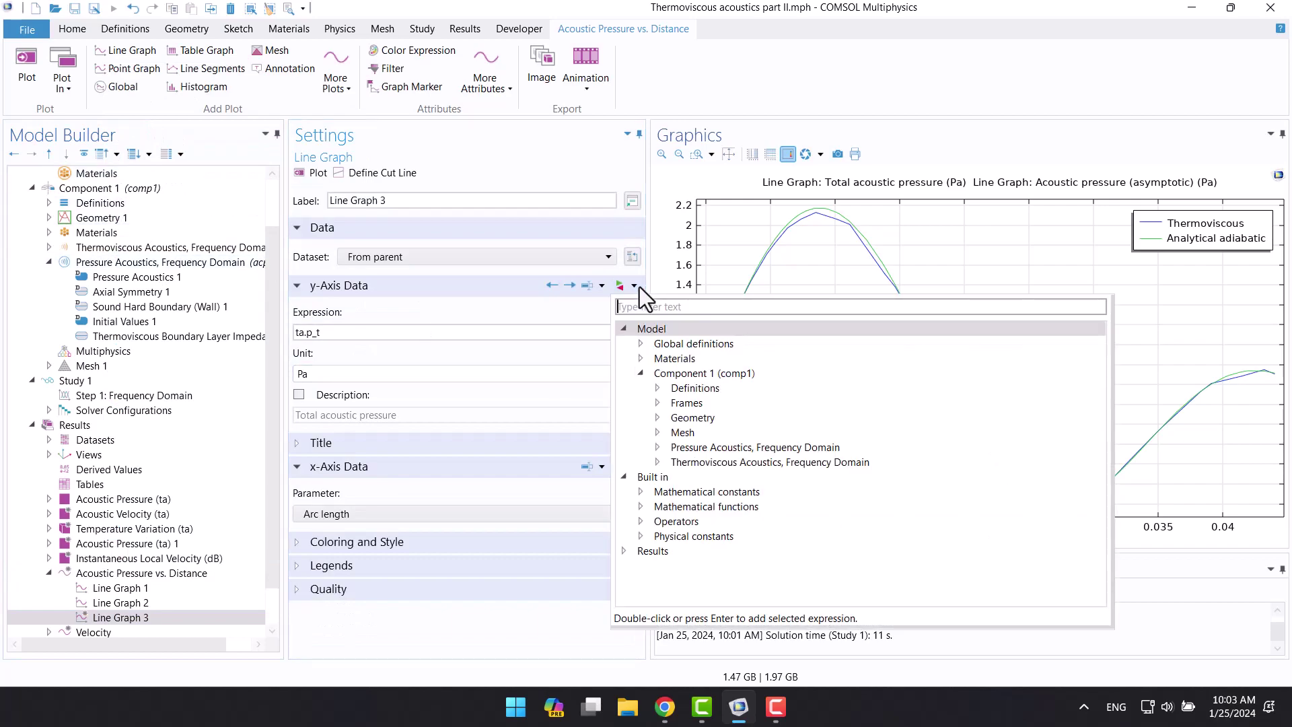
click(659, 447)
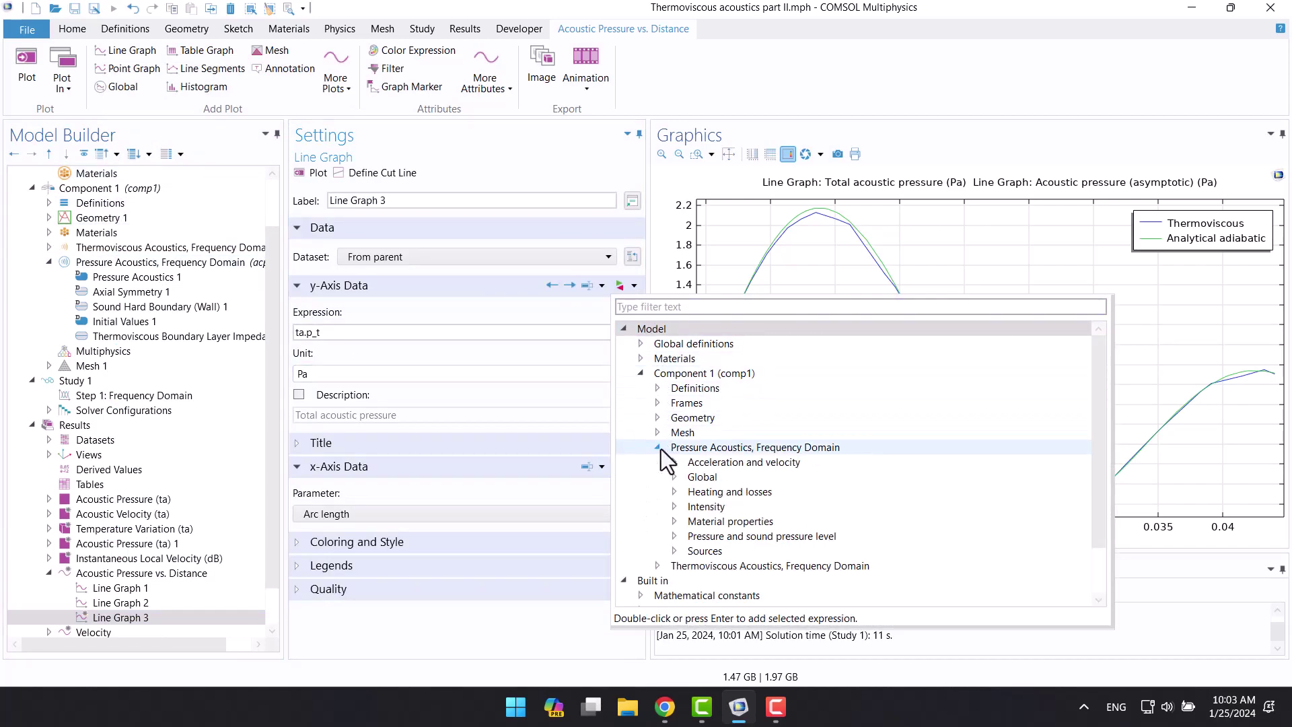
click(673, 537)
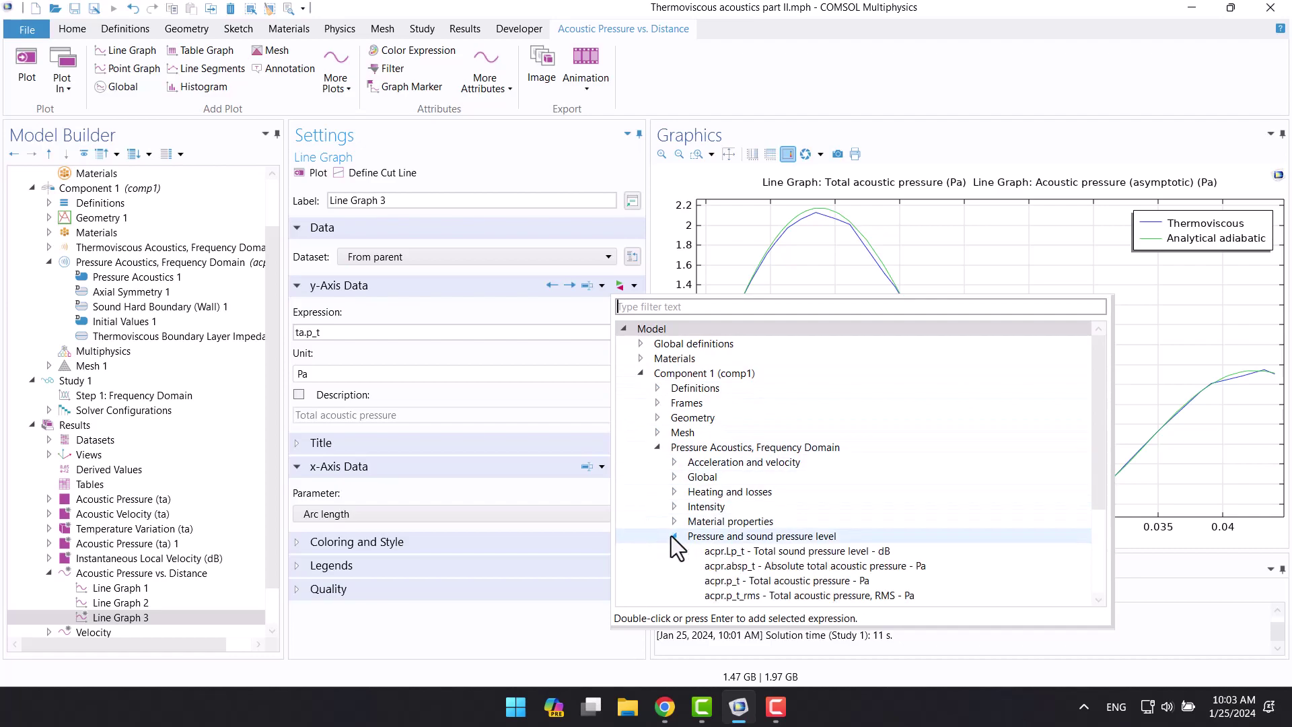
double_click(733, 580)
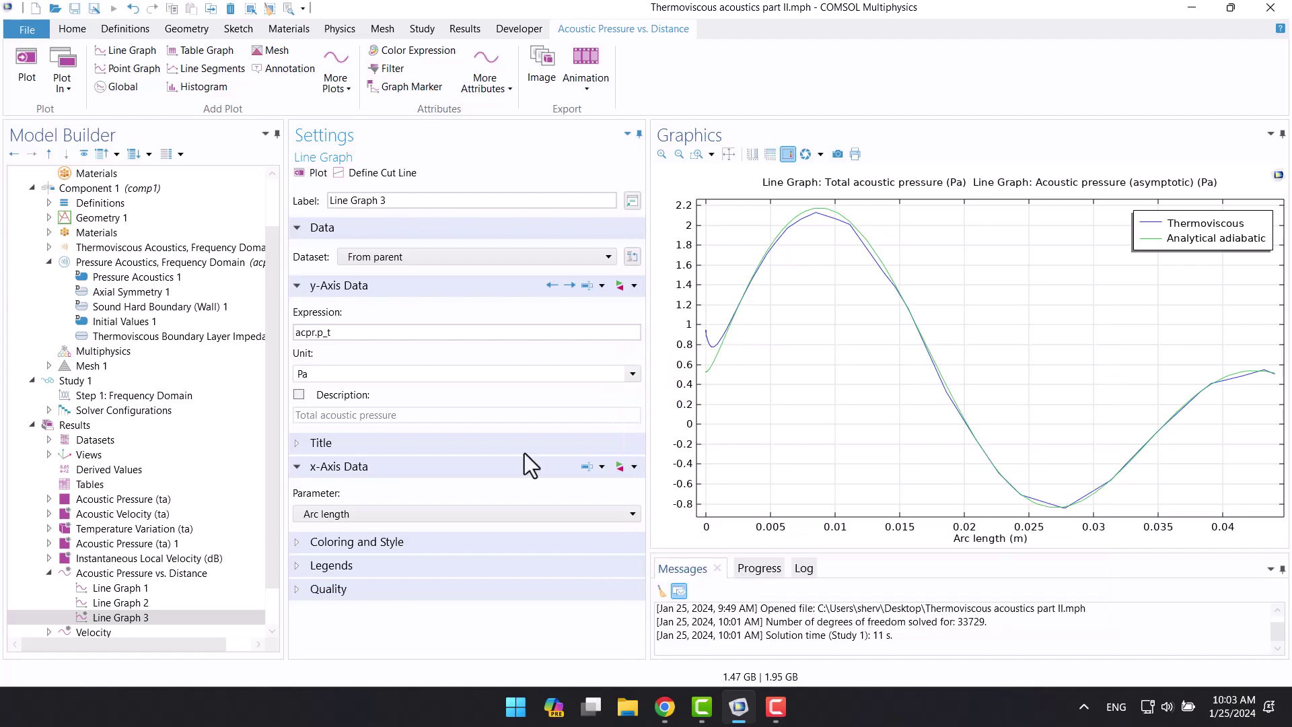
click(301, 172)
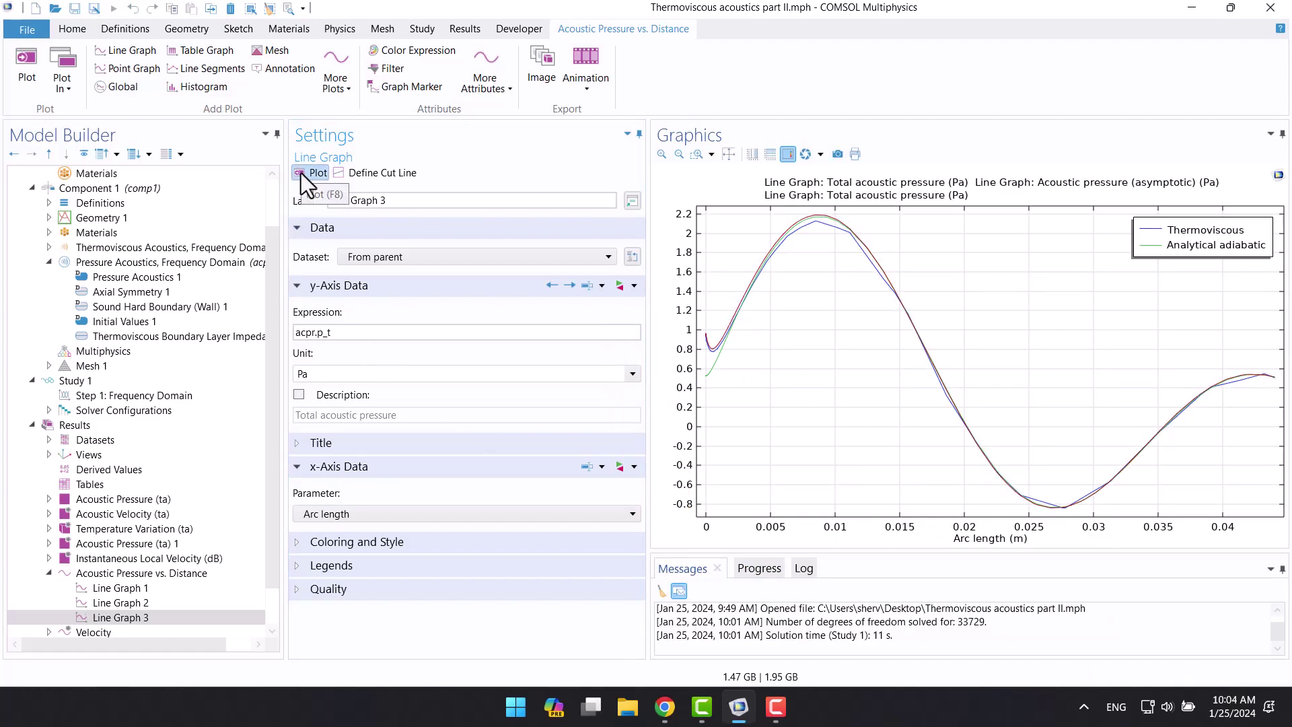
Give Line Graph 3 a manual legend labelled 'Pressure acoustic'
click(377, 565)
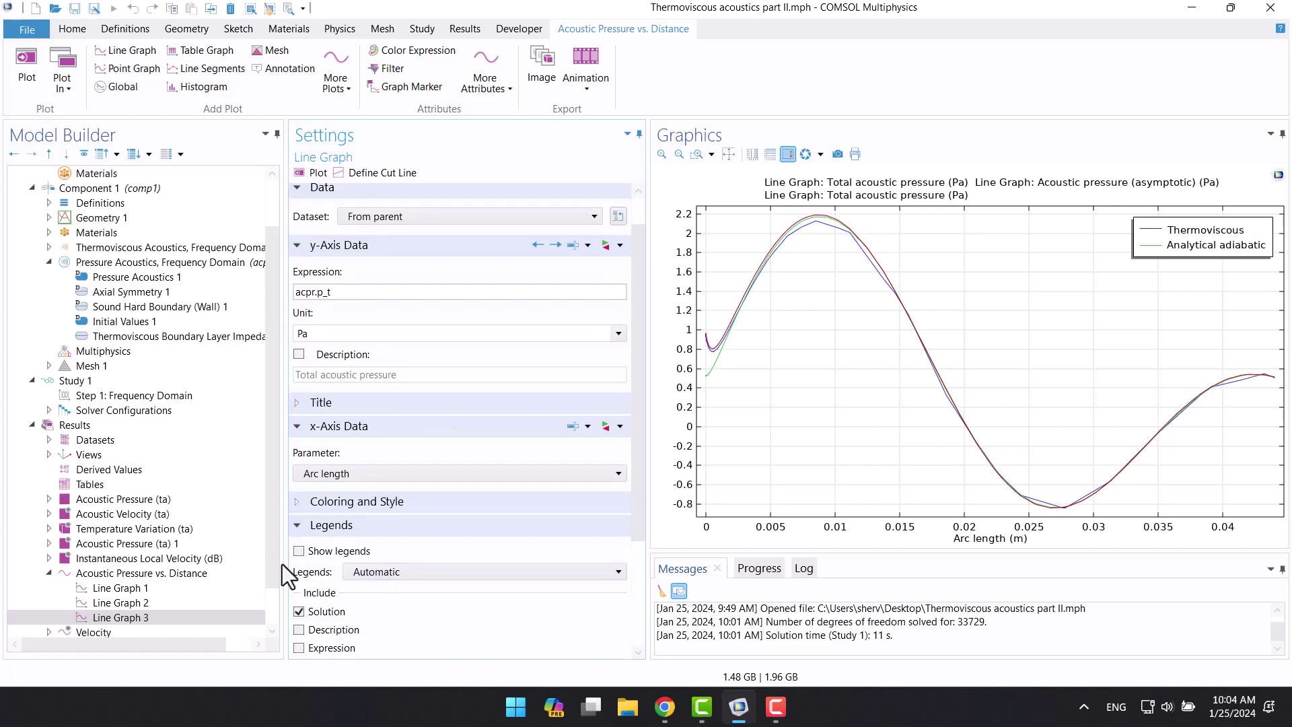
click(300, 551)
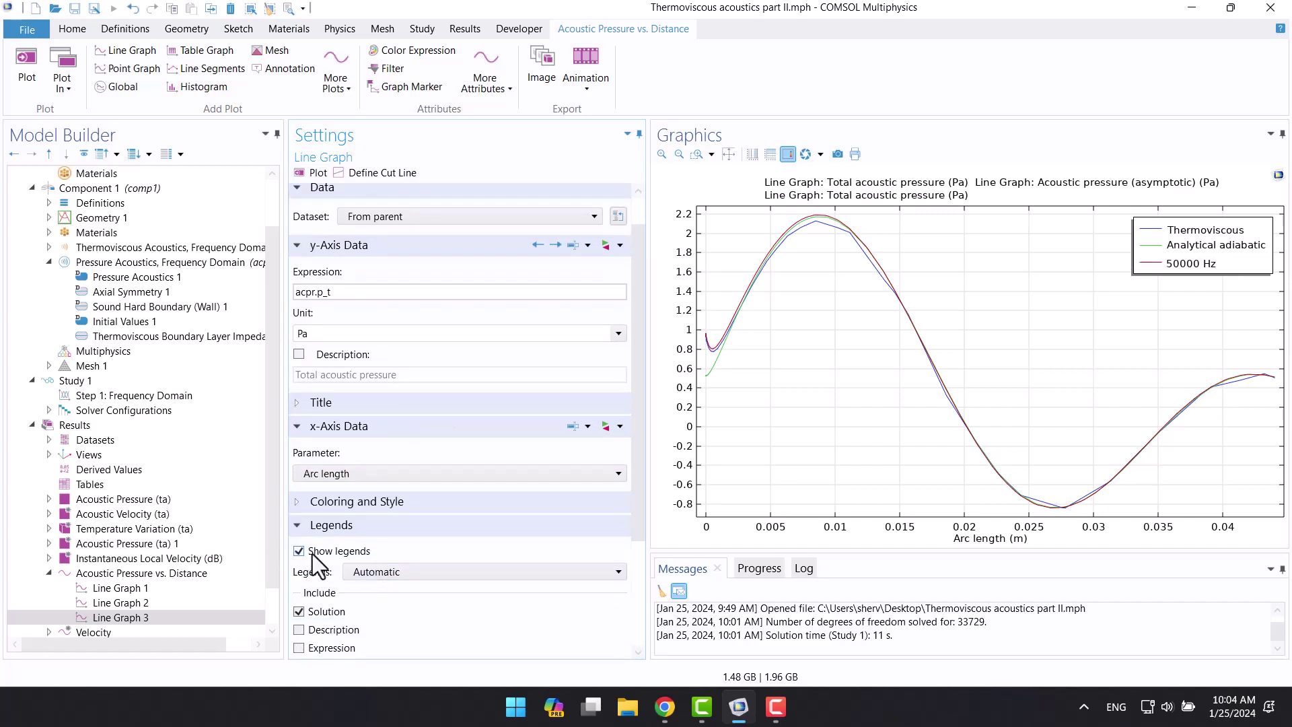
scroll(337, 571, down, 1)
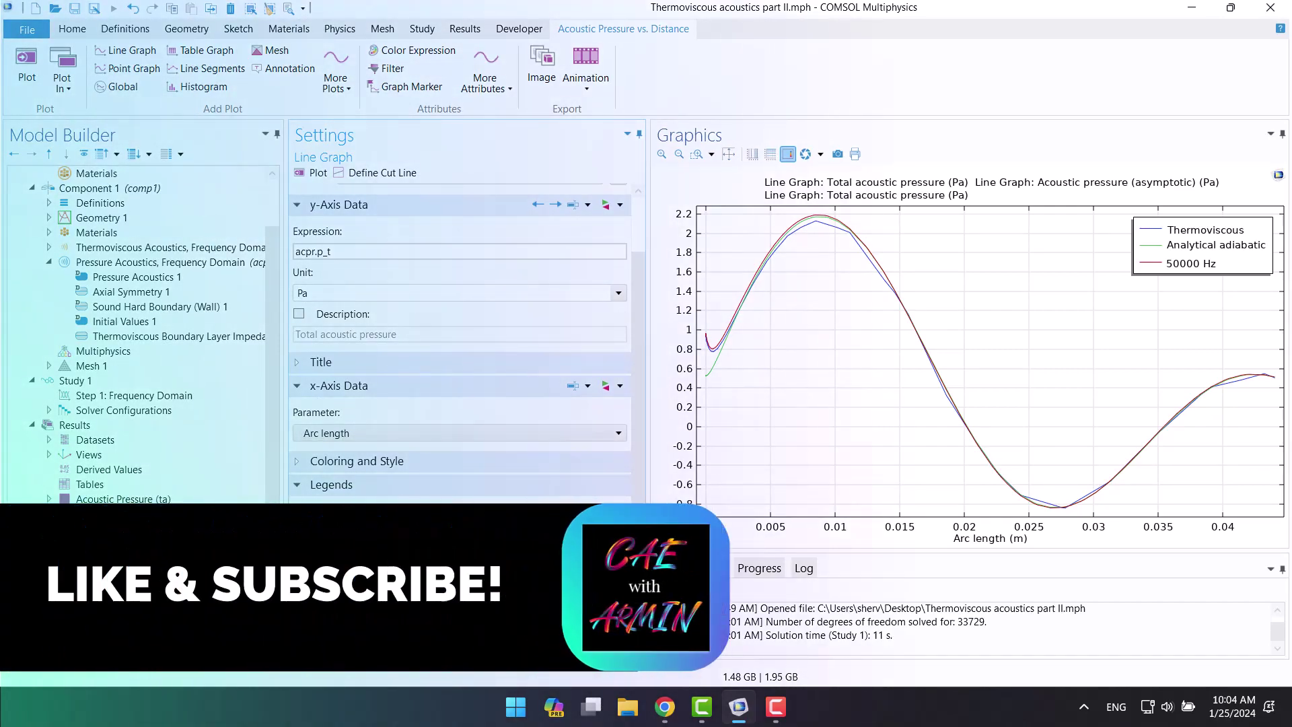
text(acoustic)
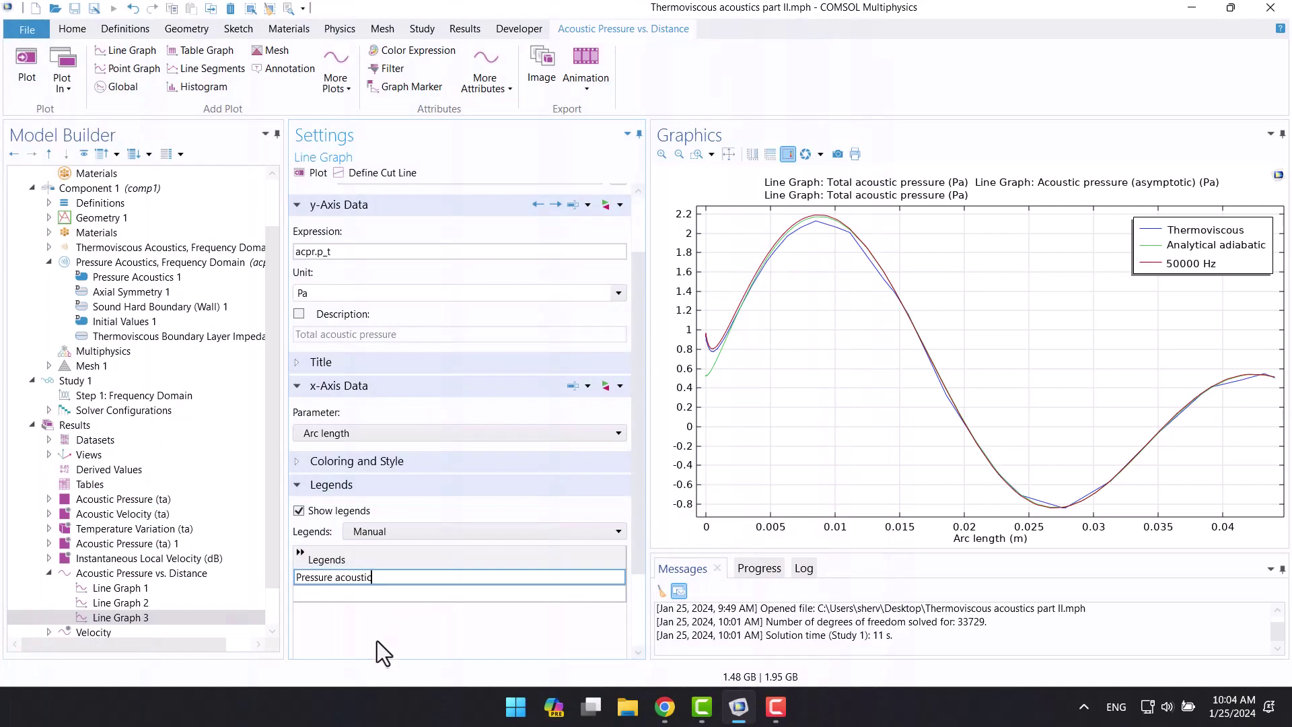
key(Return)
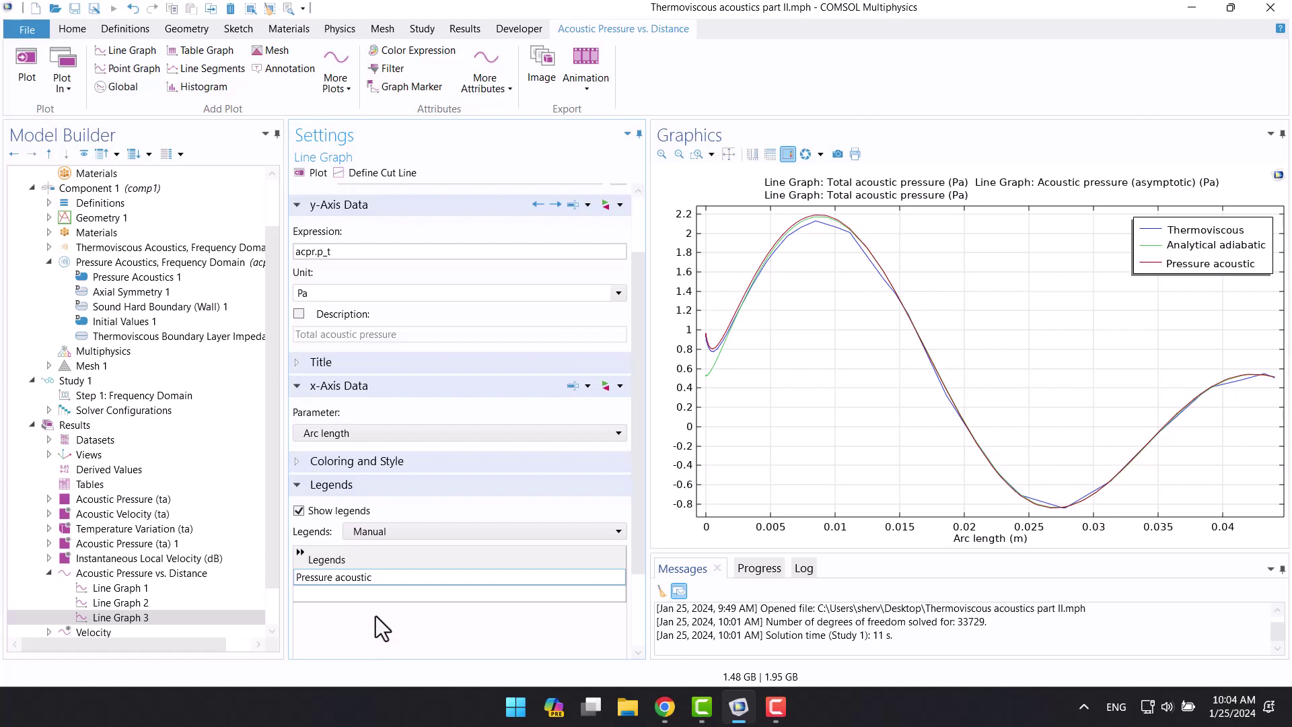
scroll(152, 567, down, 1)
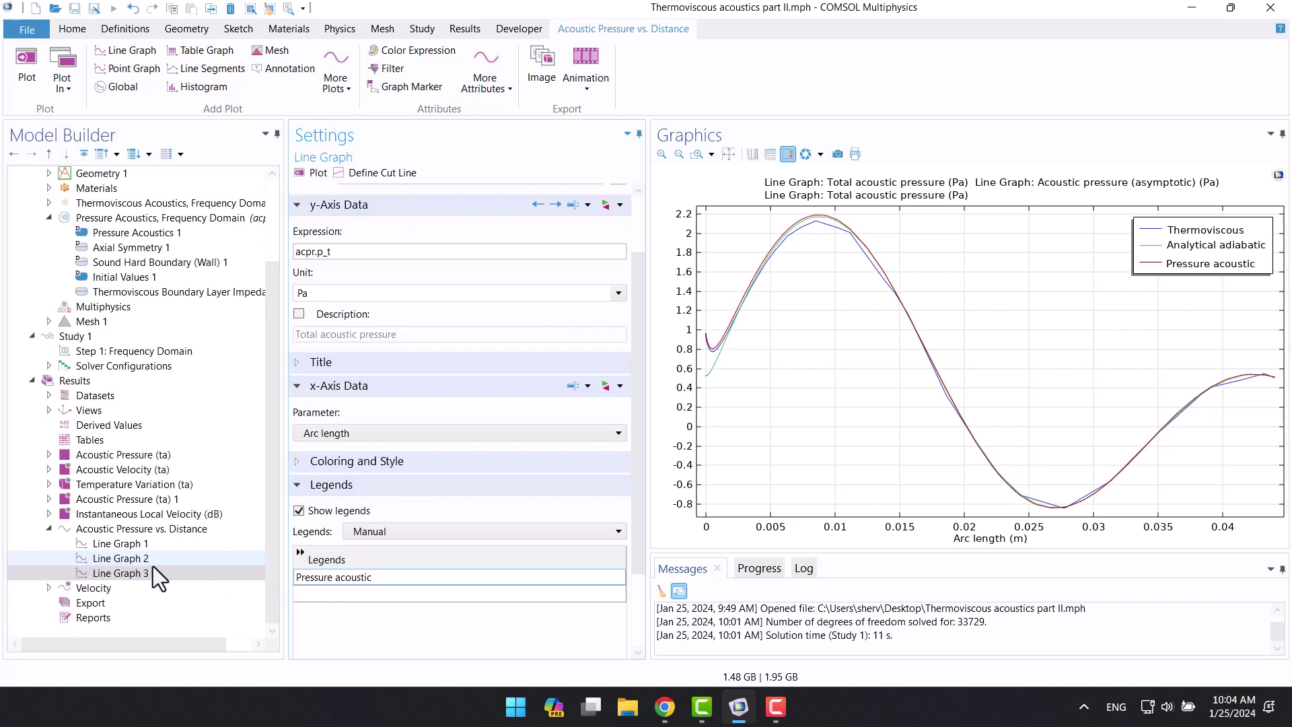
Add Line Graph 3 to the Velocity plot with y-expression acpr.v_tz and plot it
click(50, 587)
click(94, 588)
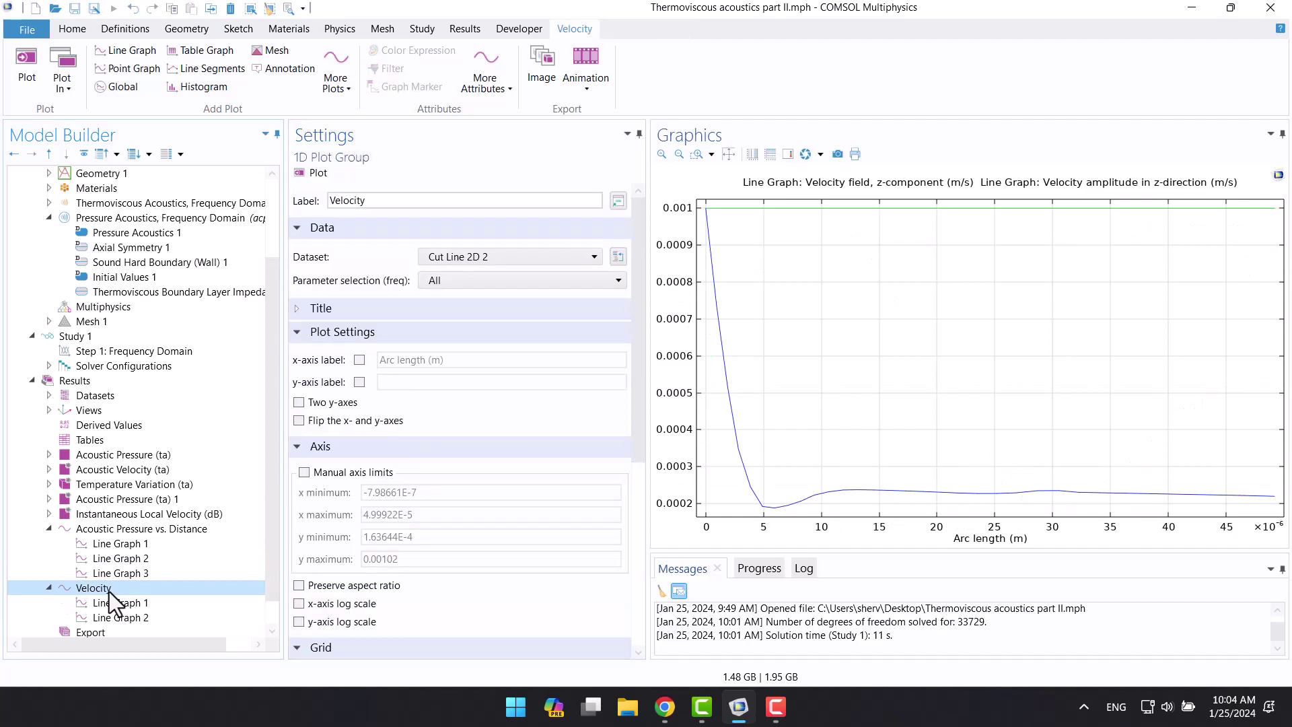
right_click(109, 592)
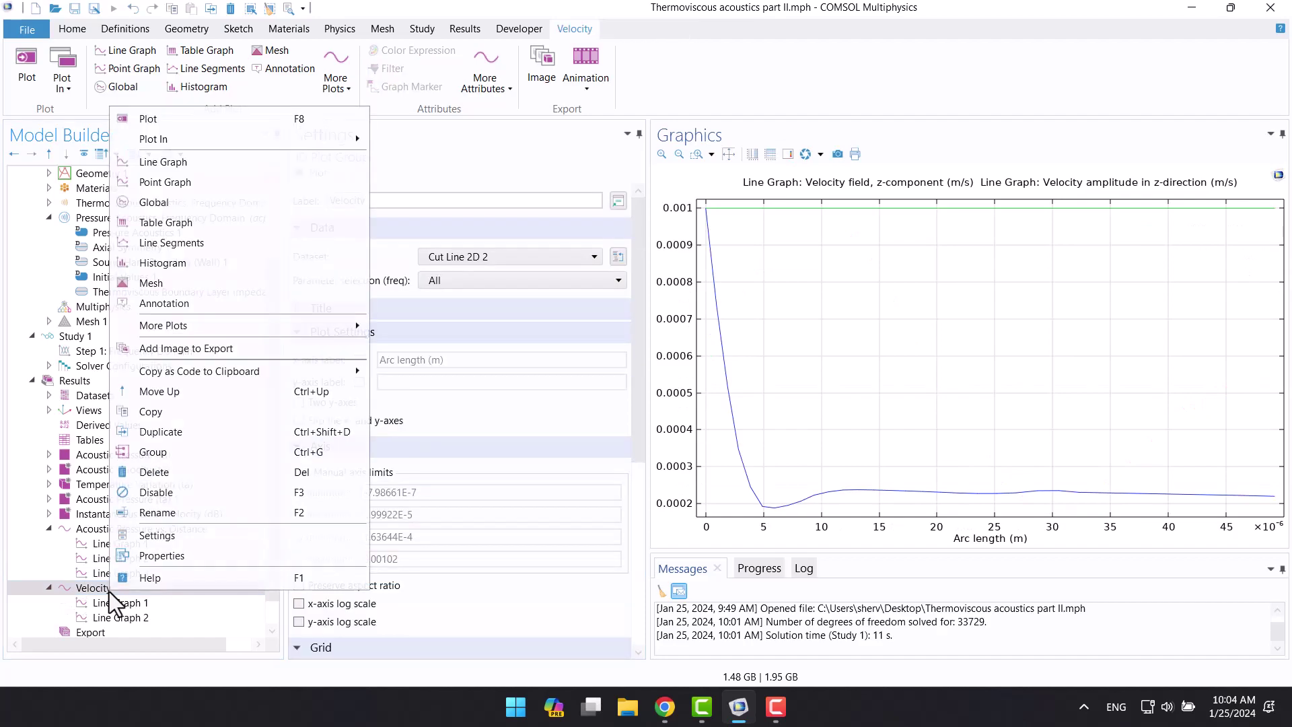
click(151, 163)
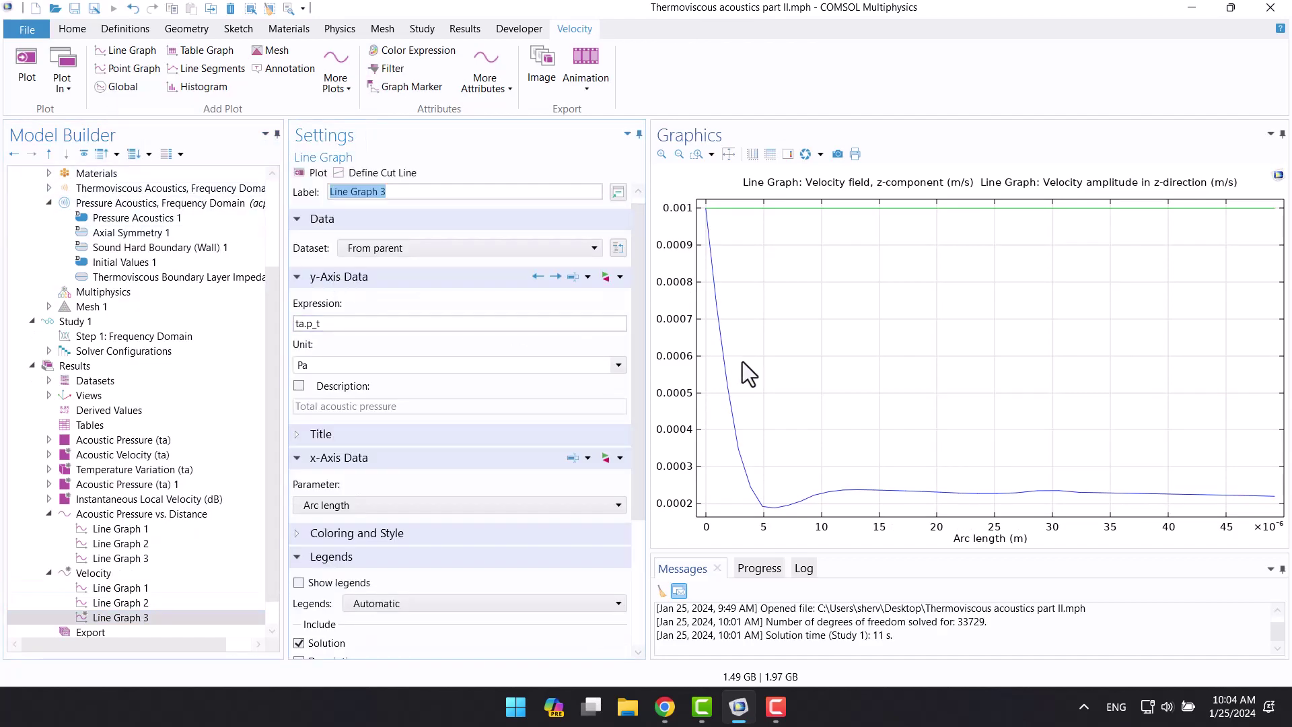
click(622, 274)
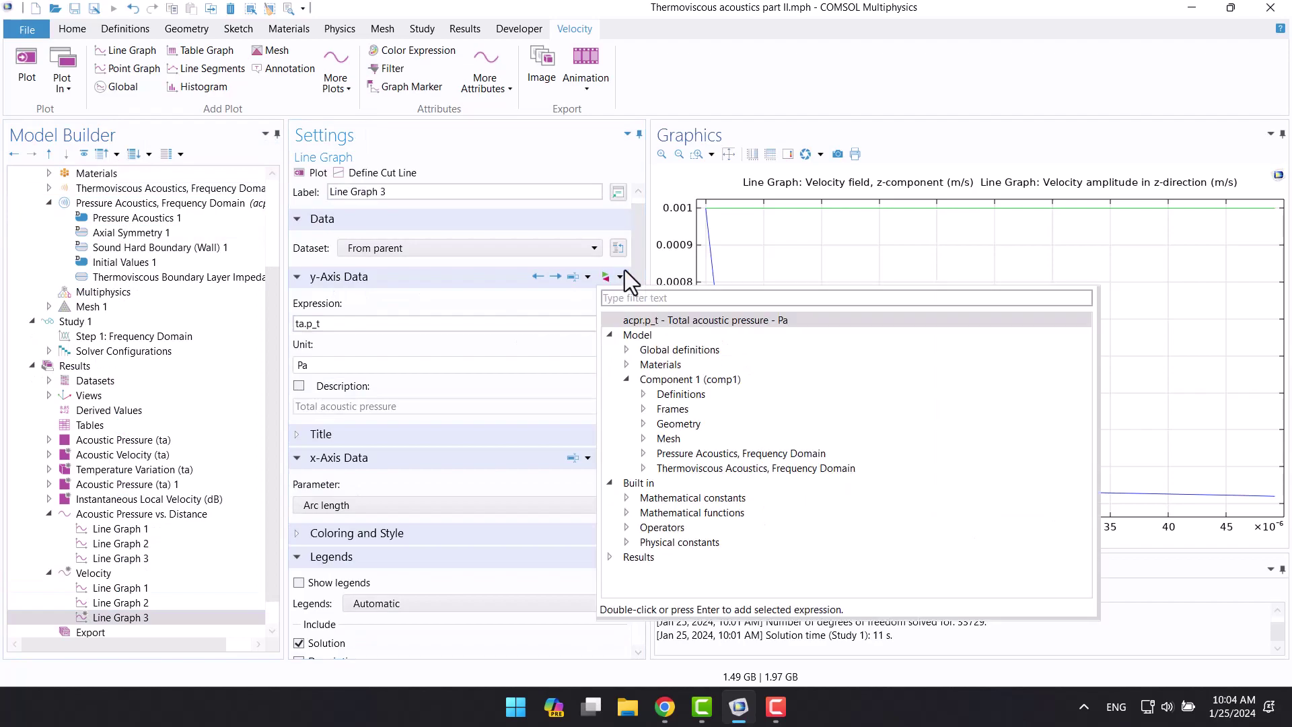
click(644, 455)
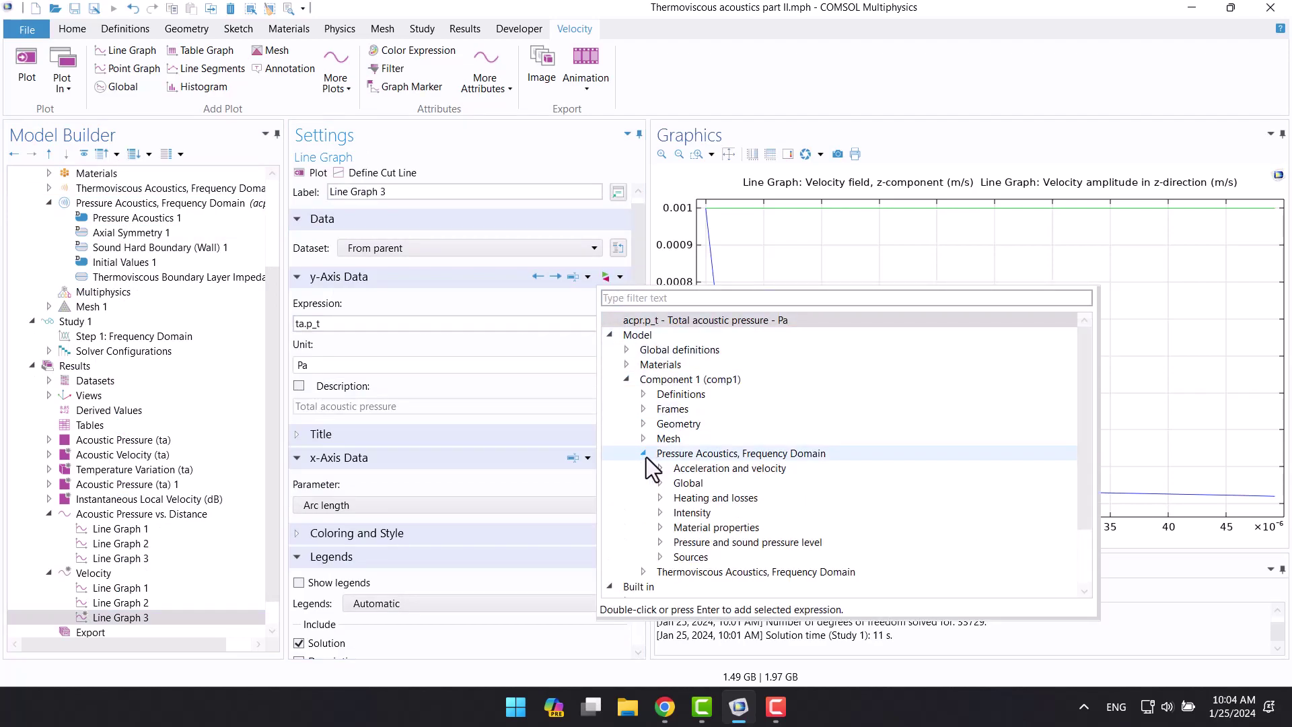
click(662, 467)
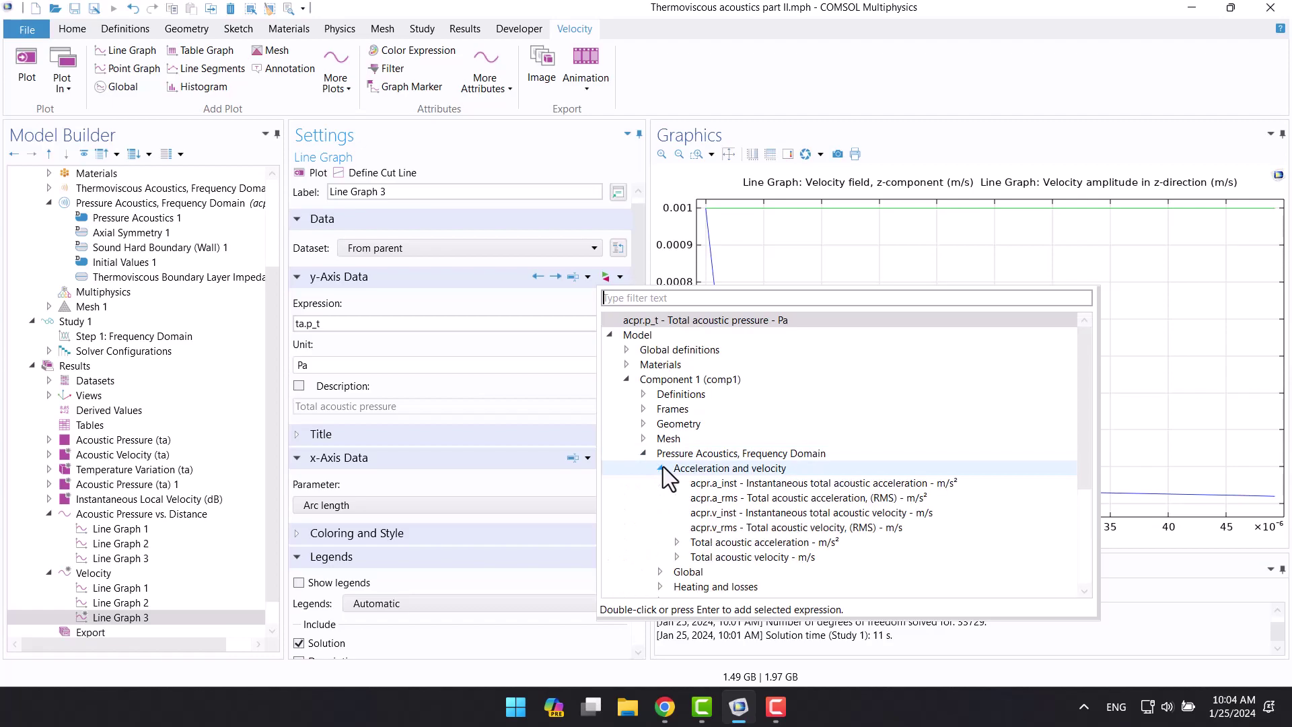
click(676, 543)
scroll(678, 543, down, 2)
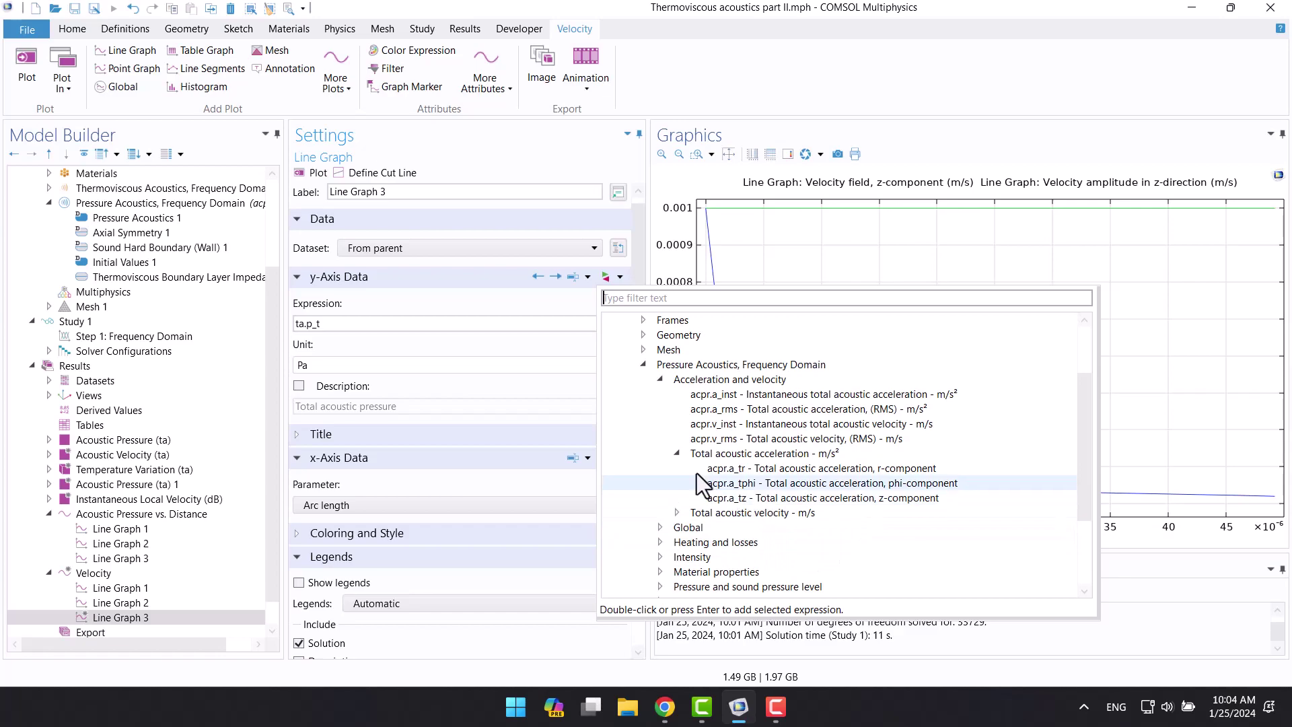
click(678, 466)
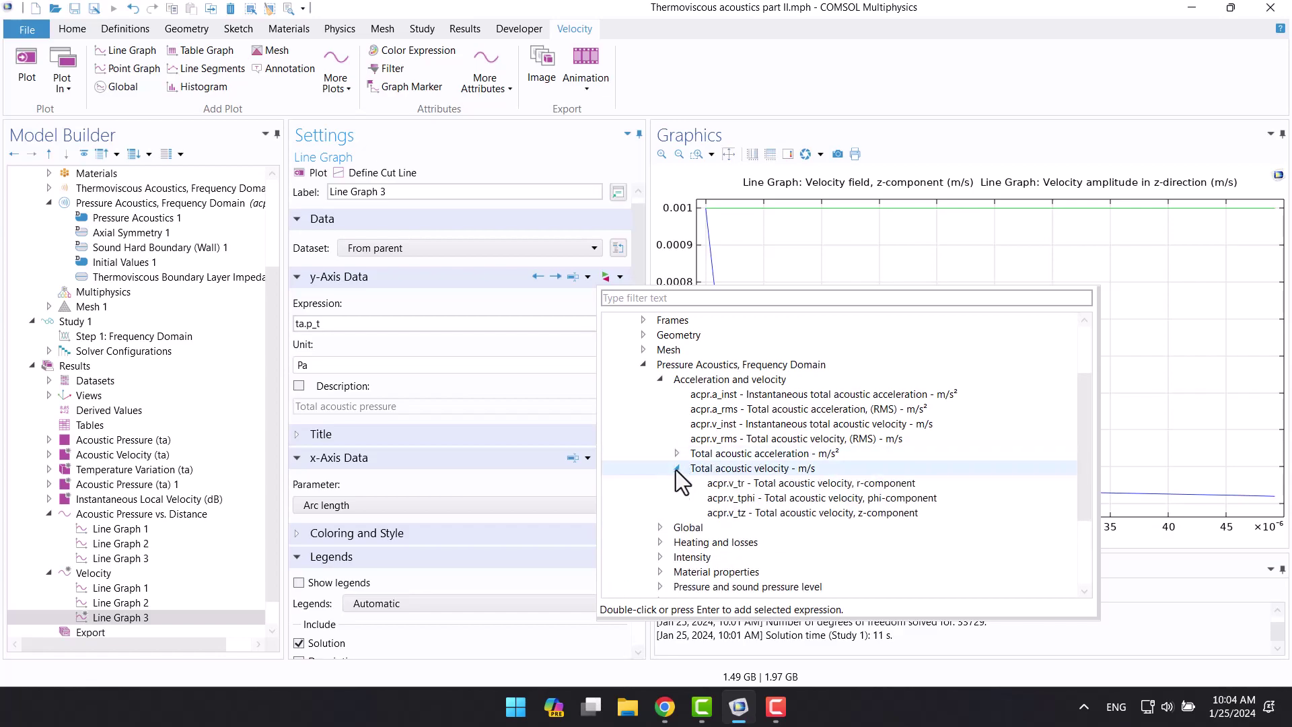
double_click(886, 517)
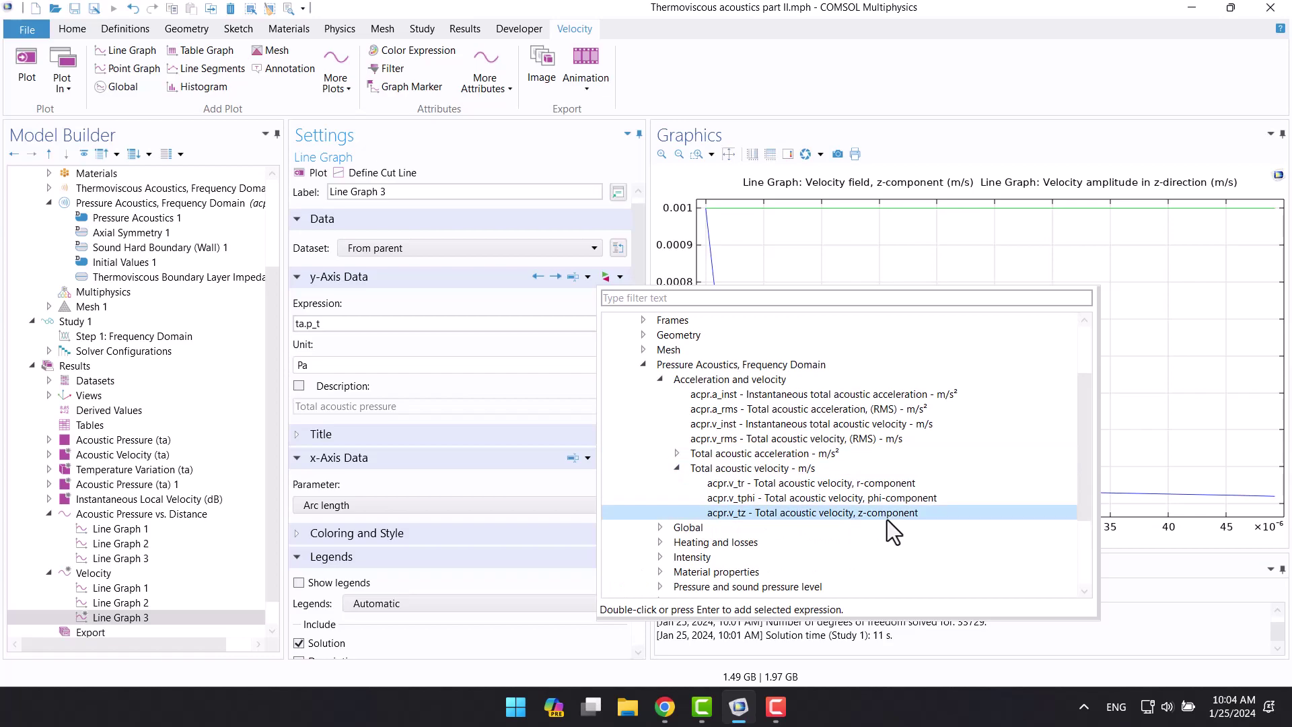
click(294, 172)
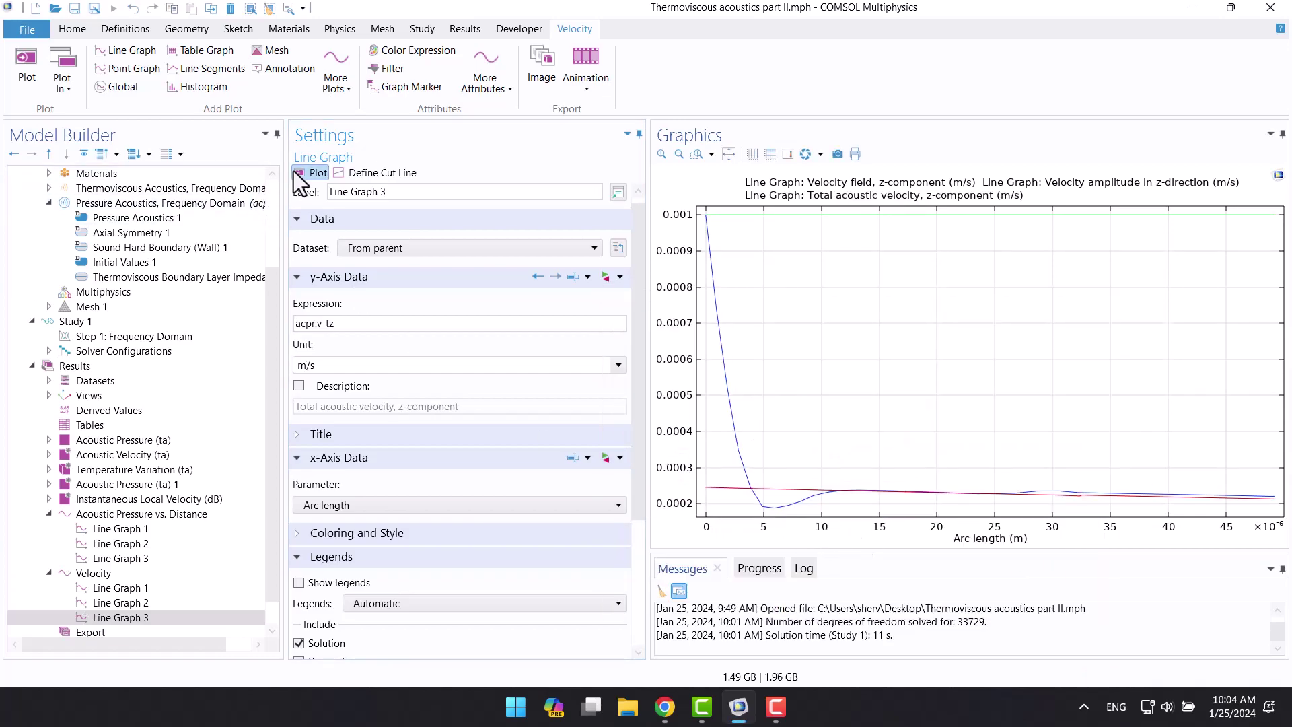